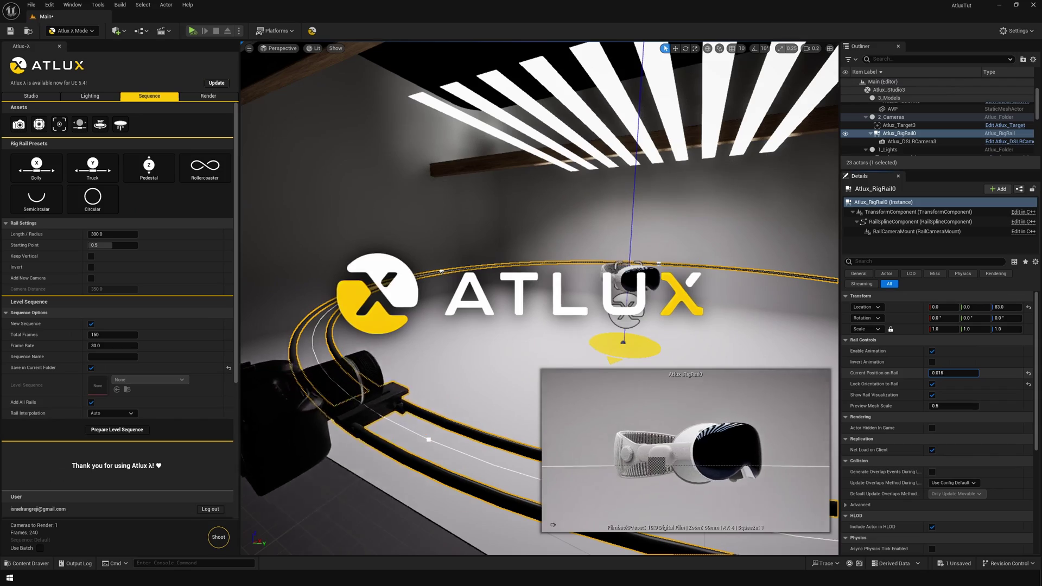
Step: Slide the DSLR camera along the circular rail by adjusting its current position on the rail
{"action": "left_click_drag", "start_coordinate": [930, 373], "coordinate": [988, 372]}
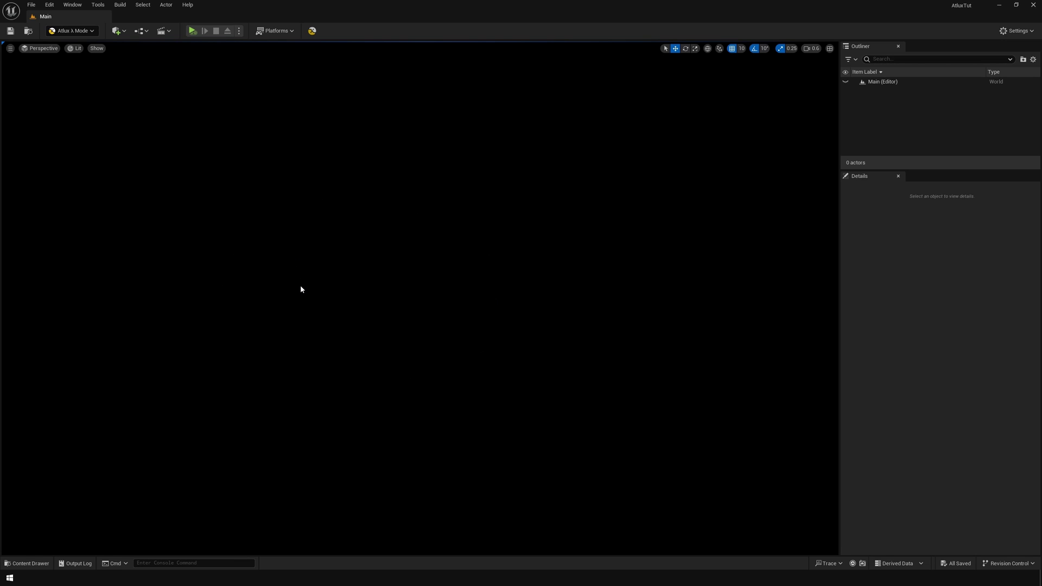
Step: Open the list of installed plugins for the project
{"action": "left_click", "coordinate": [49, 5]}
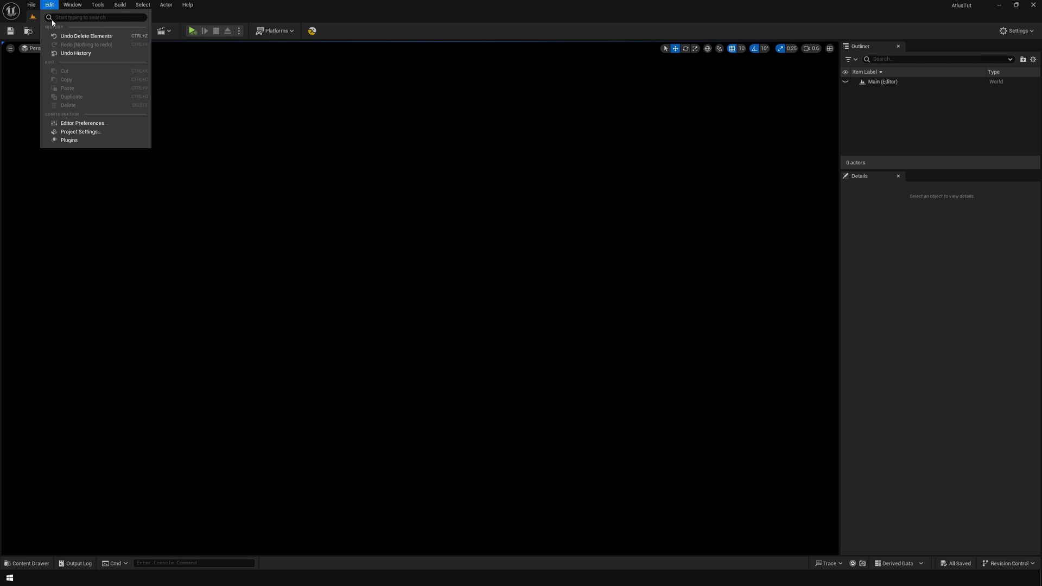
{"action": "left_click", "coordinate": [69, 140]}
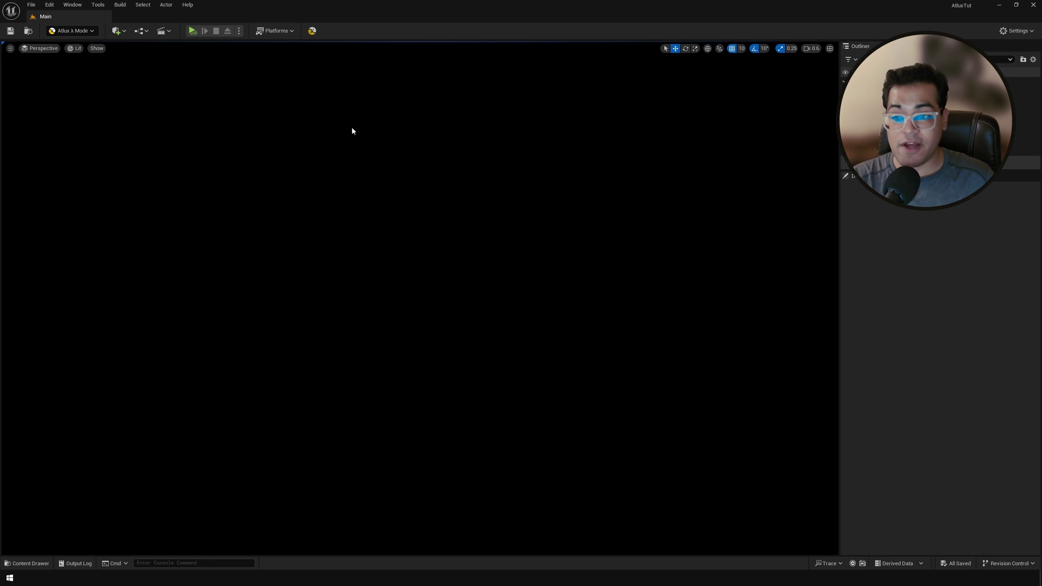
Step: Open the Atlux λ tools and look through the Lighting, Sequence and Render sections before returning to Studio
{"action": "left_click", "coordinate": [312, 31]}
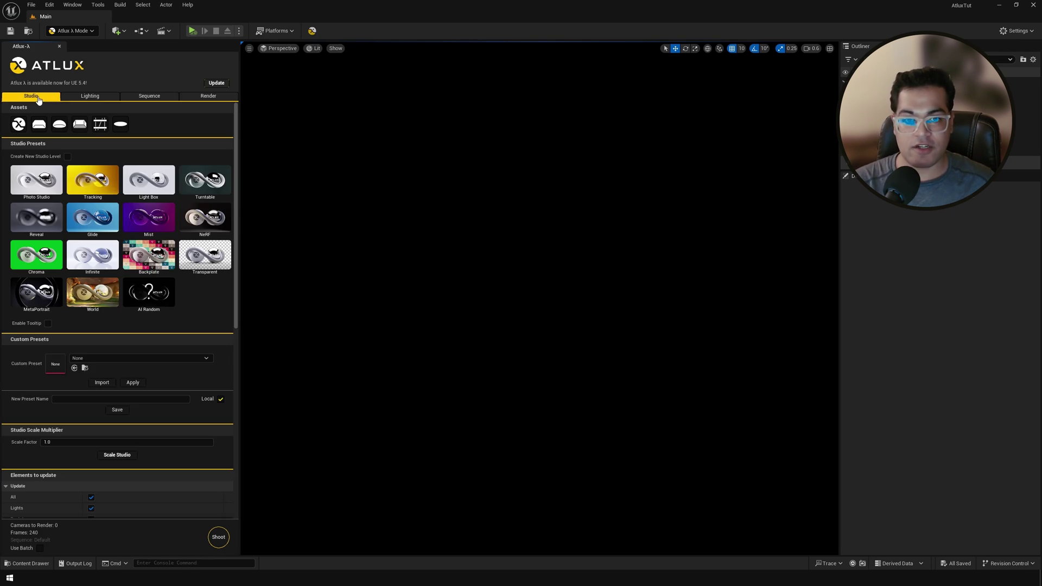
{"action": "left_click", "coordinate": [74, 99]}
{"action": "left_click", "coordinate": [144, 98]}
{"action": "left_click", "coordinate": [202, 99]}
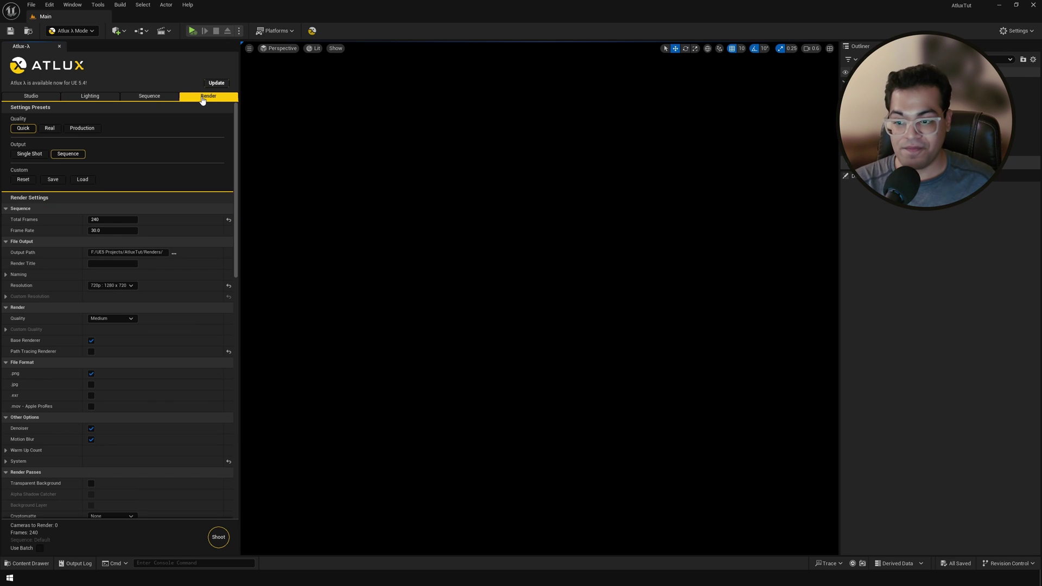
{"action": "left_click", "coordinate": [41, 101]}
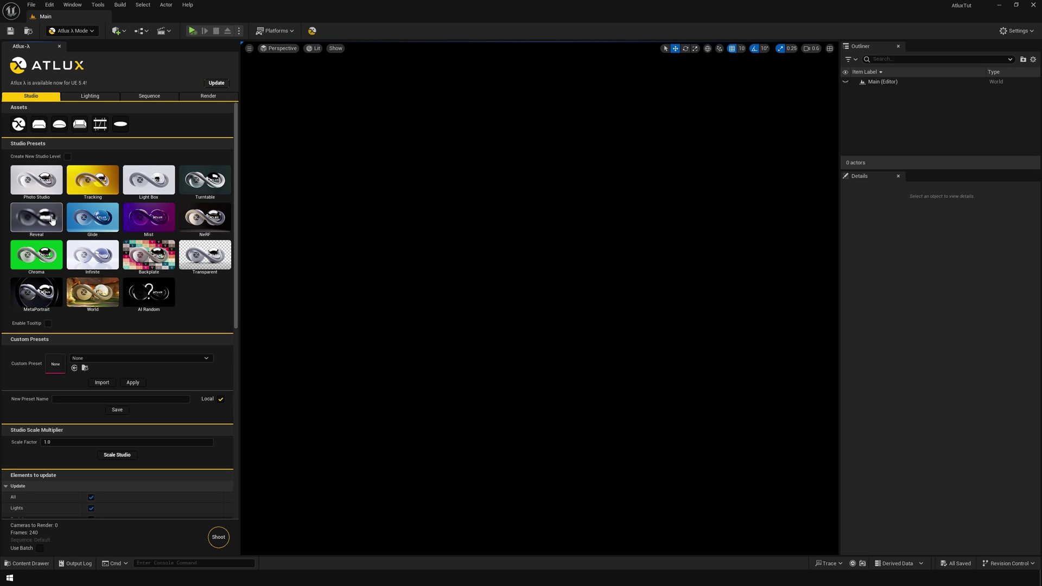
Step: Apply the Photo Studio preset and enable the viewport gizmos to inspect its sample object and DSLR camera
{"action": "left_click", "coordinate": [45, 174]}
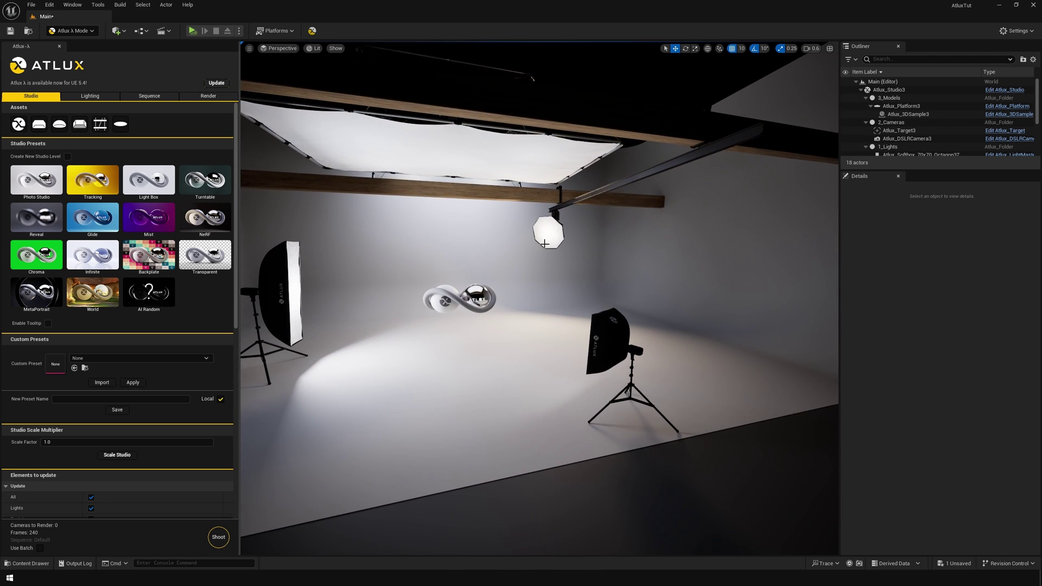
{"action": "left_click", "coordinate": [477, 299]}
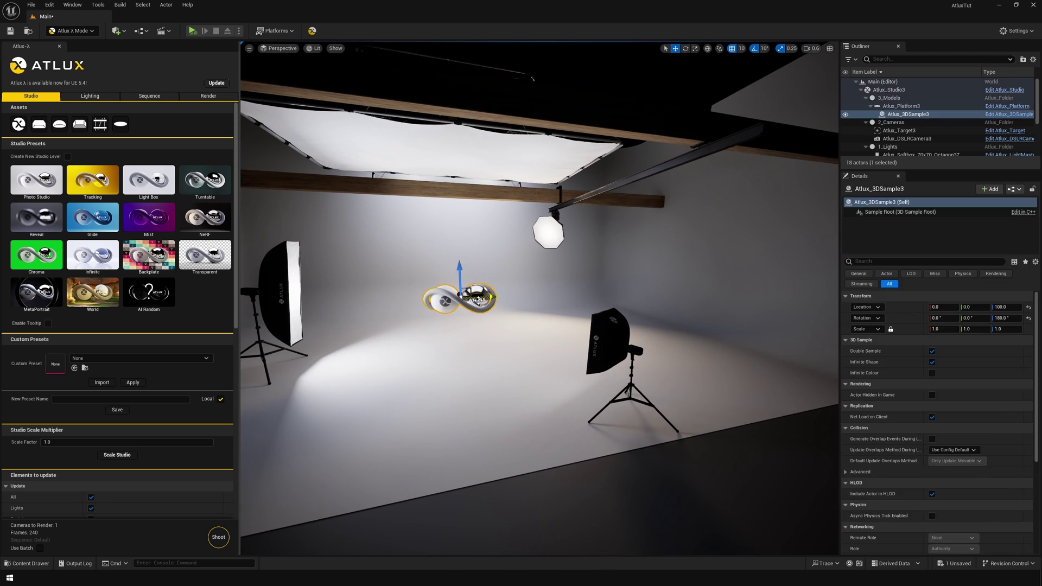
{"action": "key", "text": "g"}
{"action": "right_click_drag", "start_coordinate": [520, 355], "coordinate": [787, 358]}
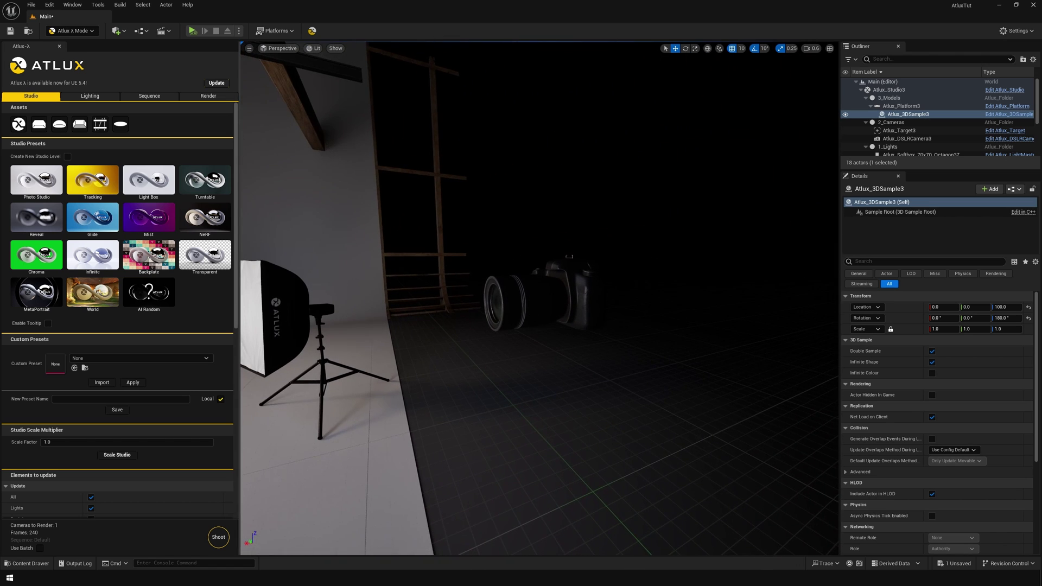
{"action": "left_click", "coordinate": [532, 296]}
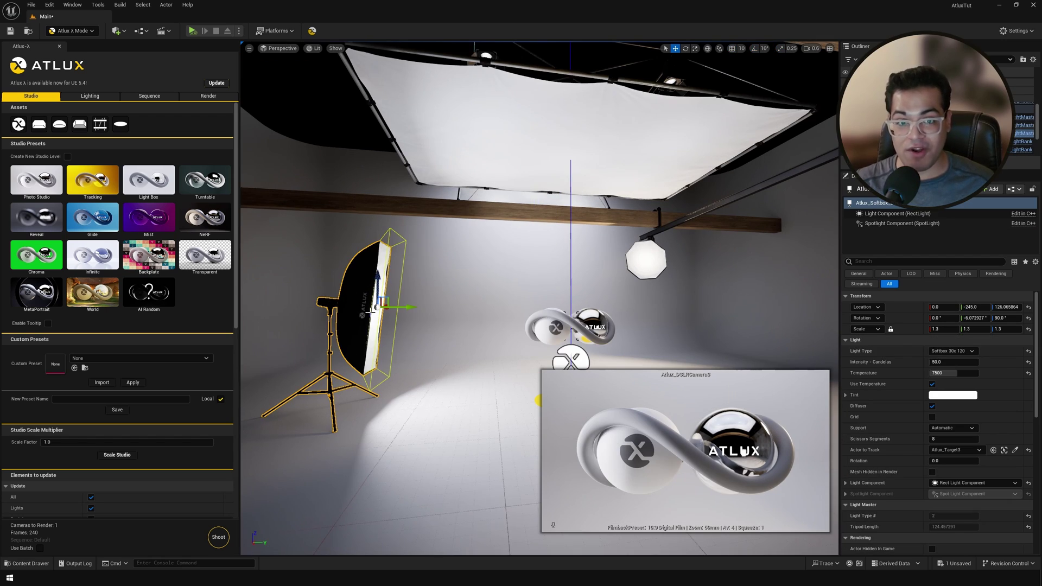
Step: Move the 30x120 softbox closer to the sample, reposition it with dynamic placement and adjust its rotation
{"action": "left_click_drag", "start_coordinate": [378, 279], "coordinate": [421, 316]}
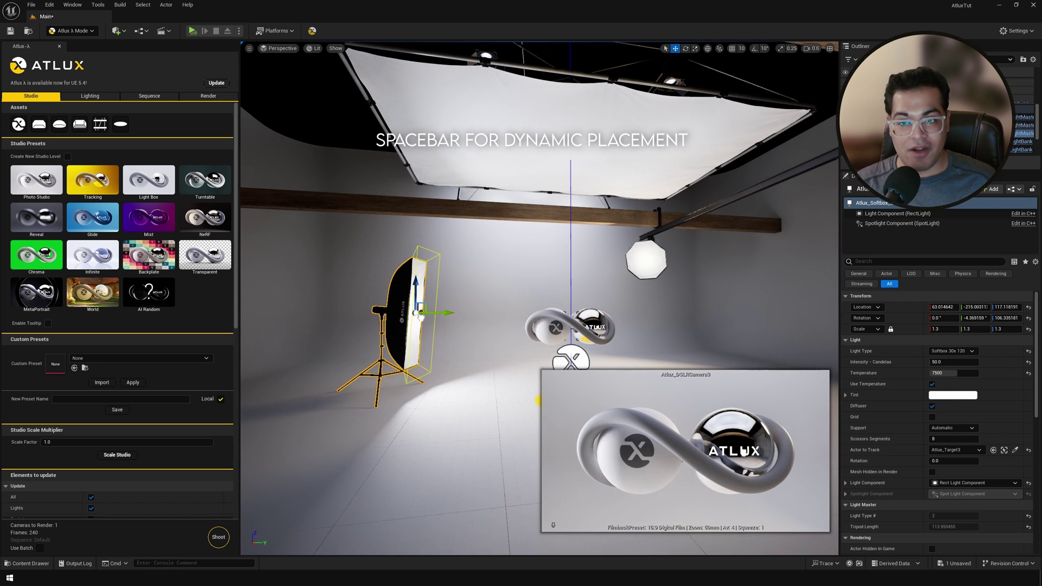
{"action": "key", "text": "space"}
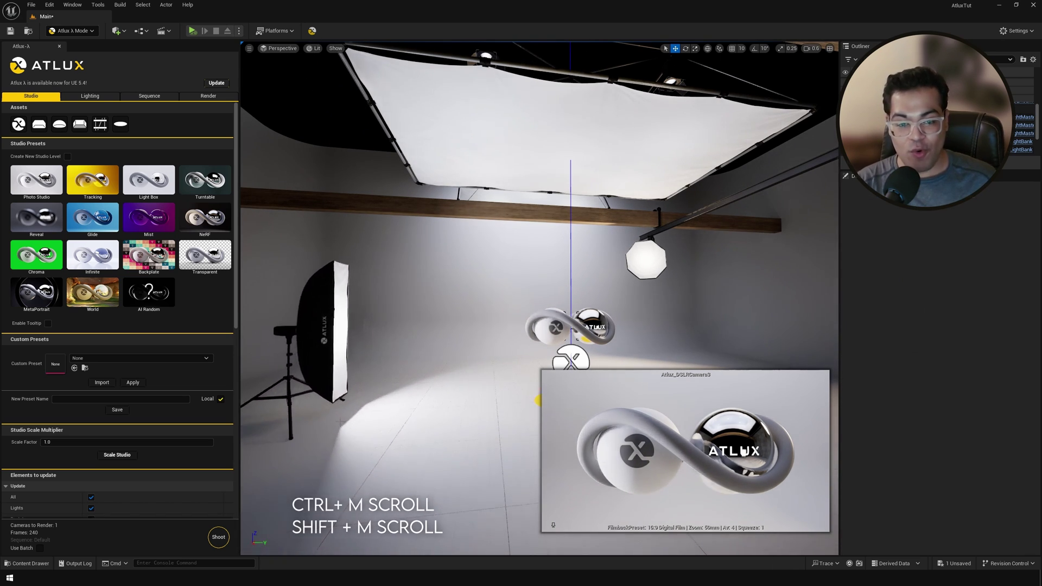
{"action": "scroll", "coordinate": [370, 398], "scroll_direction": "up", "scroll_amount": 3, "text": "ctrl"}
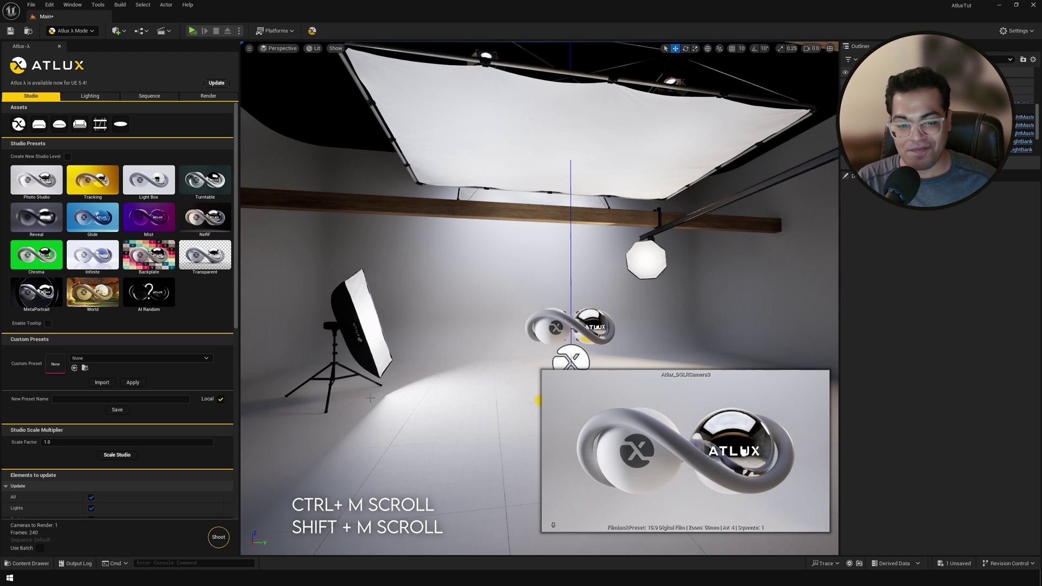
{"action": "scroll", "coordinate": [371, 397], "scroll_direction": "up", "scroll_amount": 6, "text": "shift"}
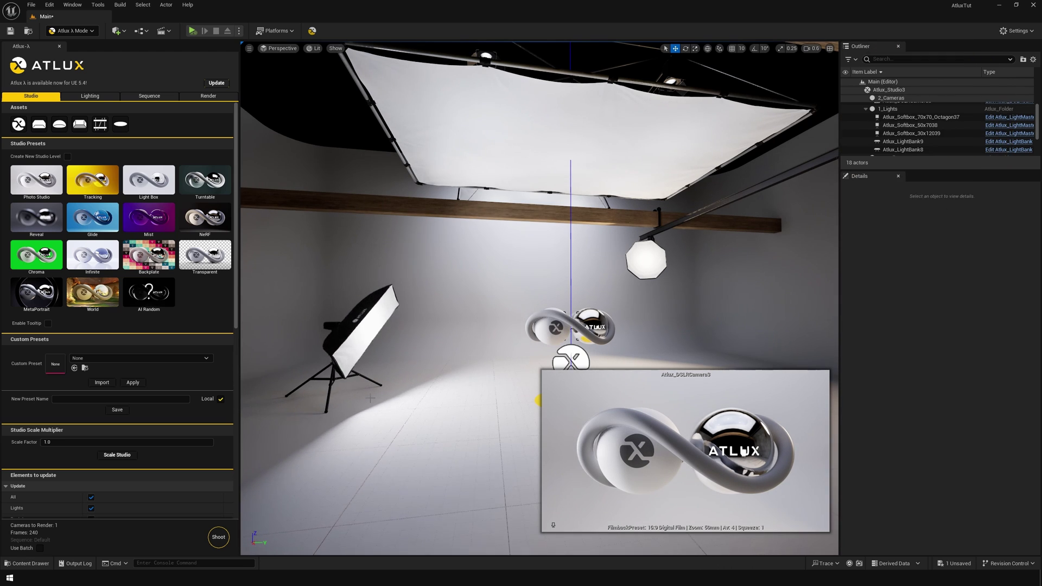
{"action": "scroll", "coordinate": [370, 398], "scroll_direction": "down", "scroll_amount": 5, "text": "ctrl"}
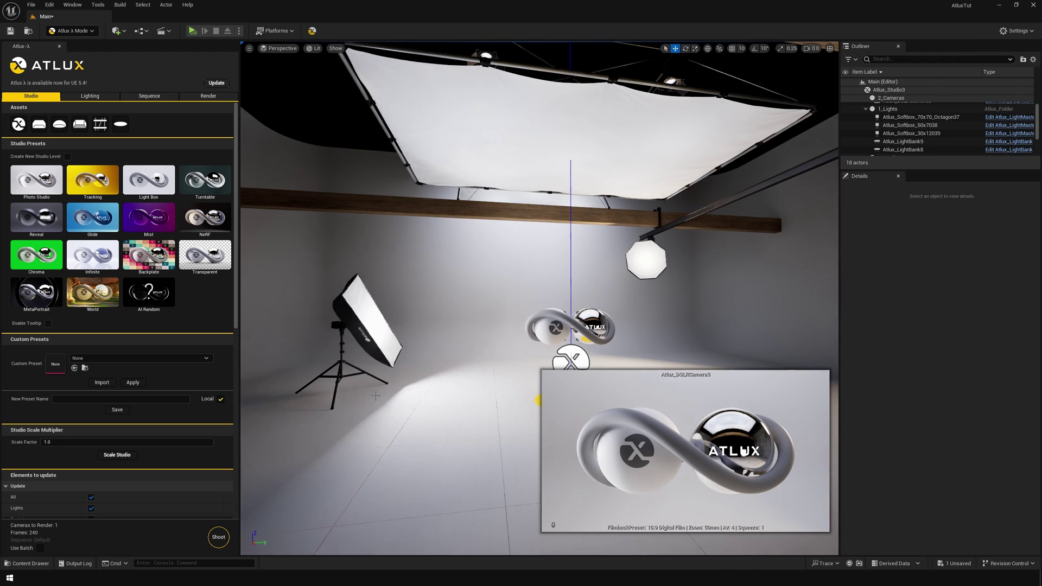
{"action": "scroll", "coordinate": [376, 396], "scroll_direction": "down", "scroll_amount": 2, "text": "ctrl"}
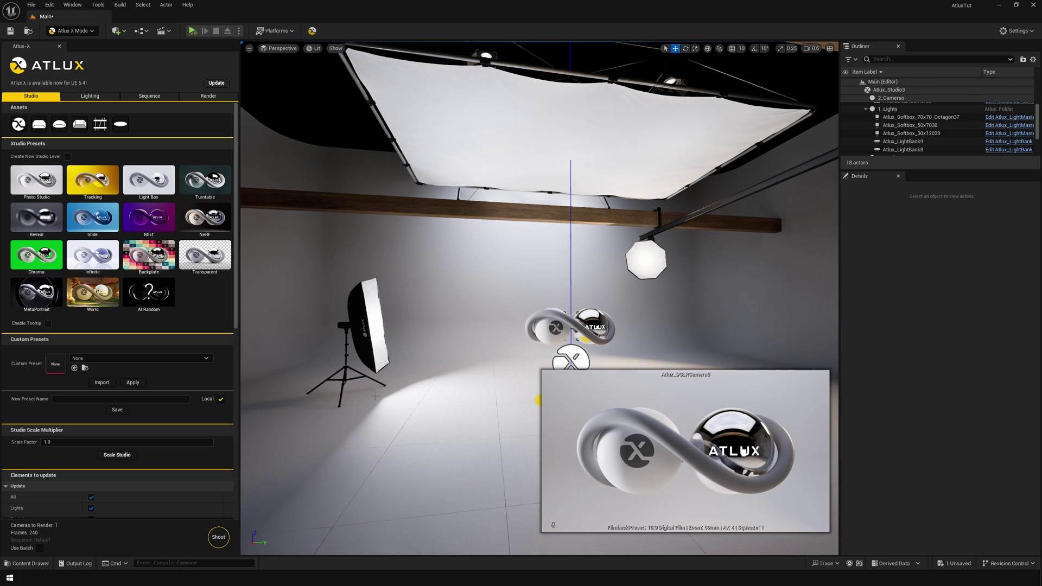
{"action": "scroll", "coordinate": [376, 397], "scroll_direction": "down", "scroll_amount": 4, "text": "ctrl"}
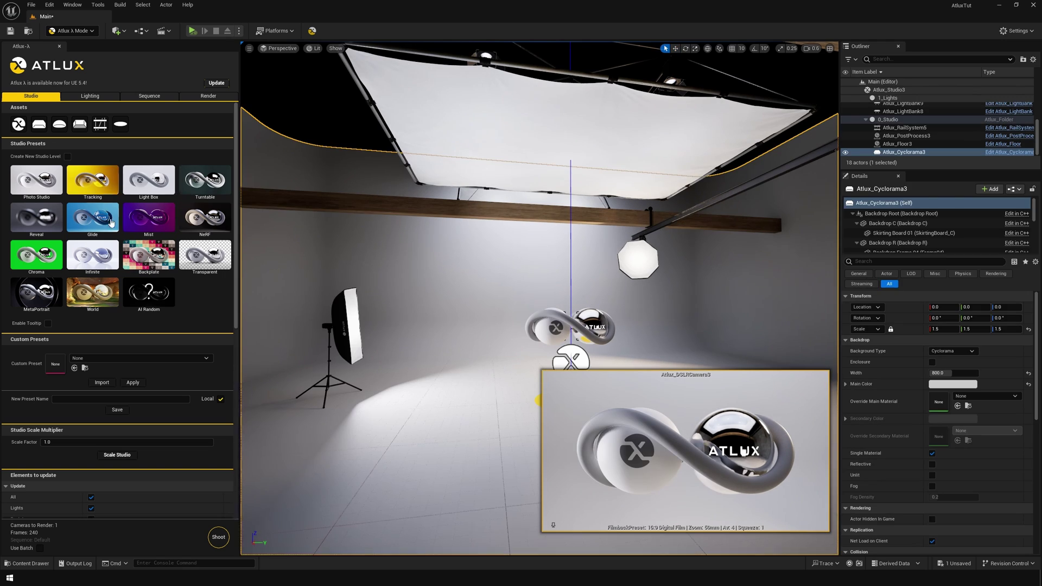
Step: Switch the studio through the Tracking, Light Box and Turntable presets
{"action": "left_click", "coordinate": [98, 186]}
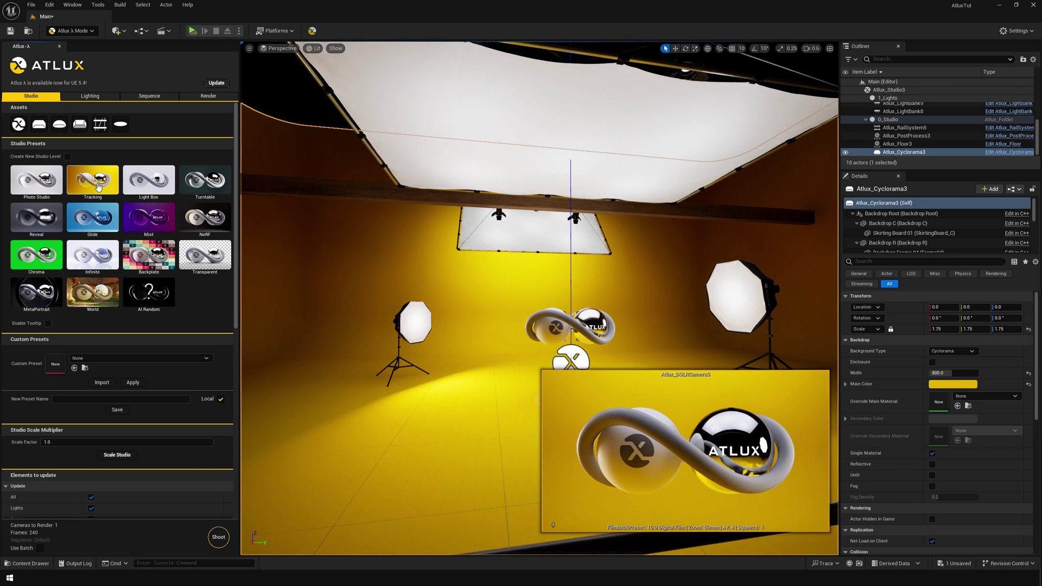
{"action": "left_click", "coordinate": [148, 187]}
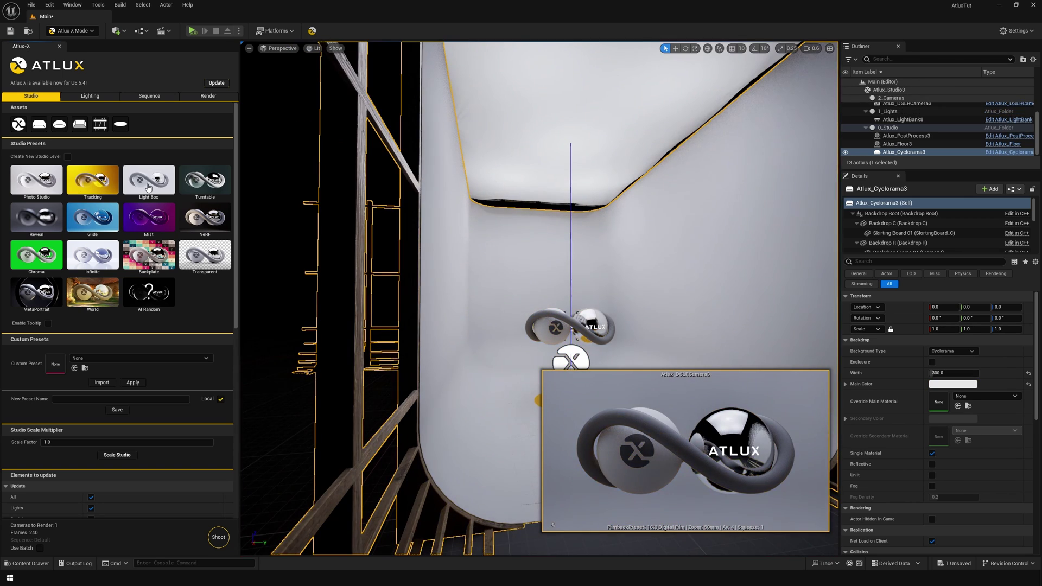
{"action": "middle_click_drag", "start_coordinate": [470, 265], "coordinate": [503, 265]}
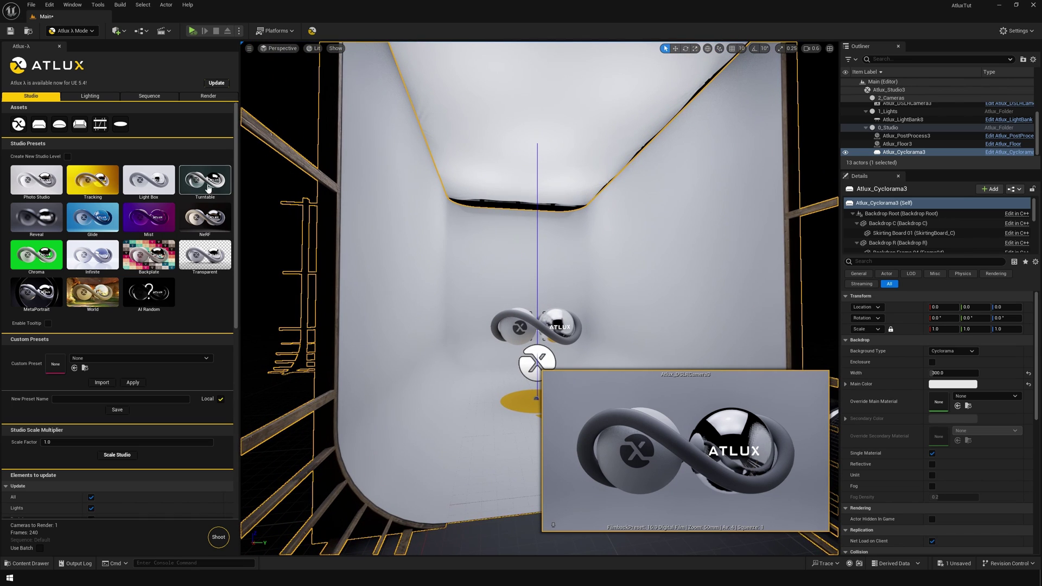
{"action": "left_click", "coordinate": [208, 187]}
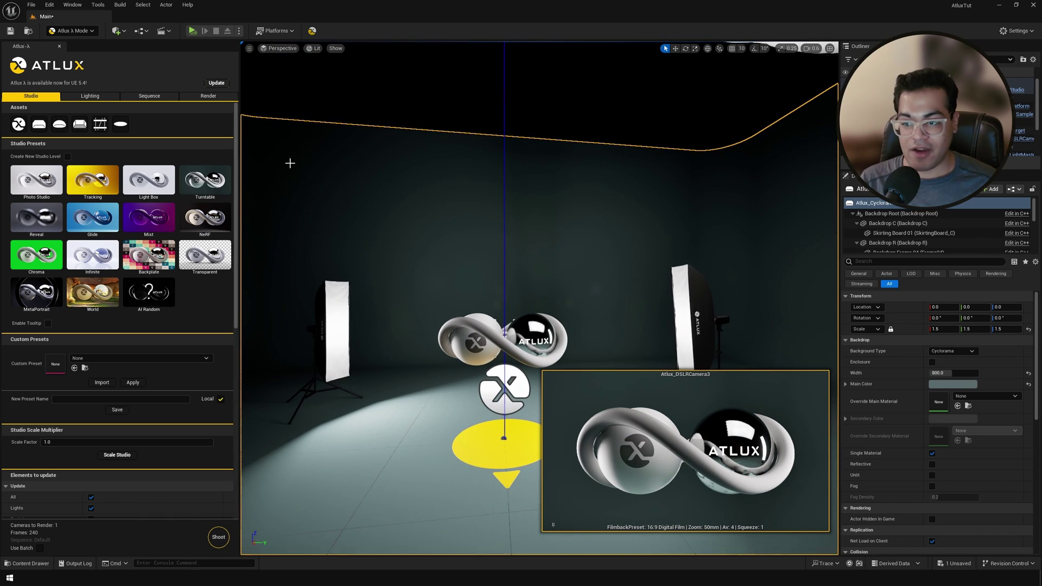
Step: Play the level to preview the sample rotating in the Turntable studio
{"action": "left_click", "coordinate": [191, 31]}
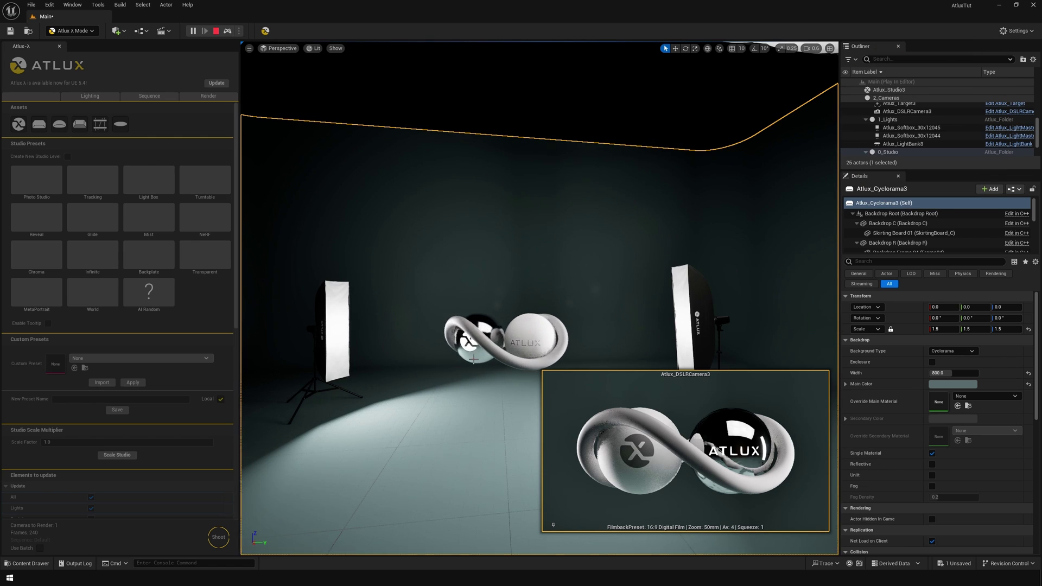
{"action": "scroll", "coordinate": [474, 360], "scroll_direction": "up", "scroll_amount": 5}
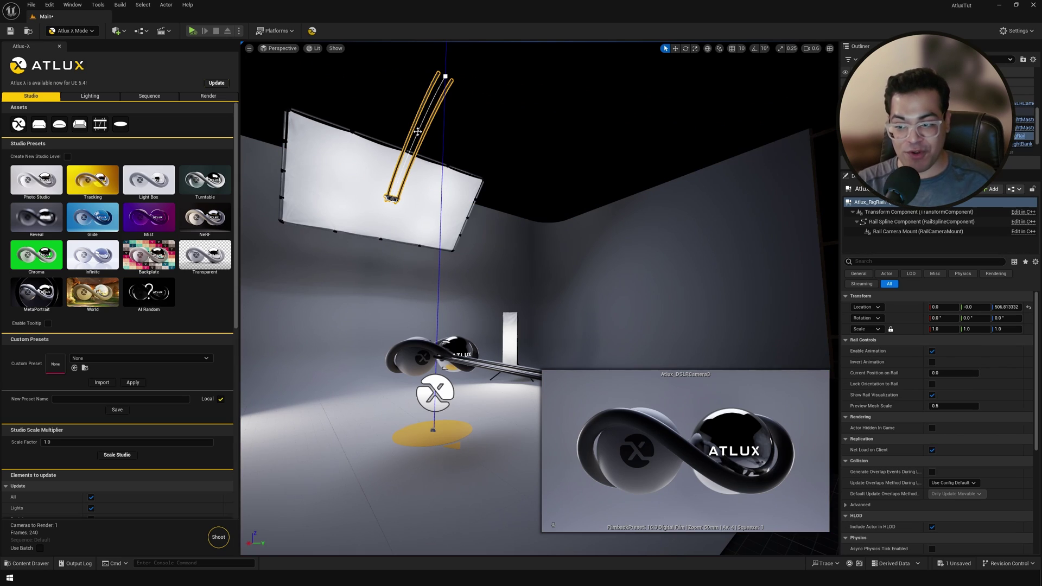
Step: Scrub the rail's current position in the Reveal studio
{"action": "mouse_move", "coordinate": [939, 373]}
{"action": "left_mouse_down"}
{"action": "mouse_move", "coordinate": [978, 373]}
{"action": "mouse_move", "coordinate": [930, 373]}
{"action": "left_mouse_up"}
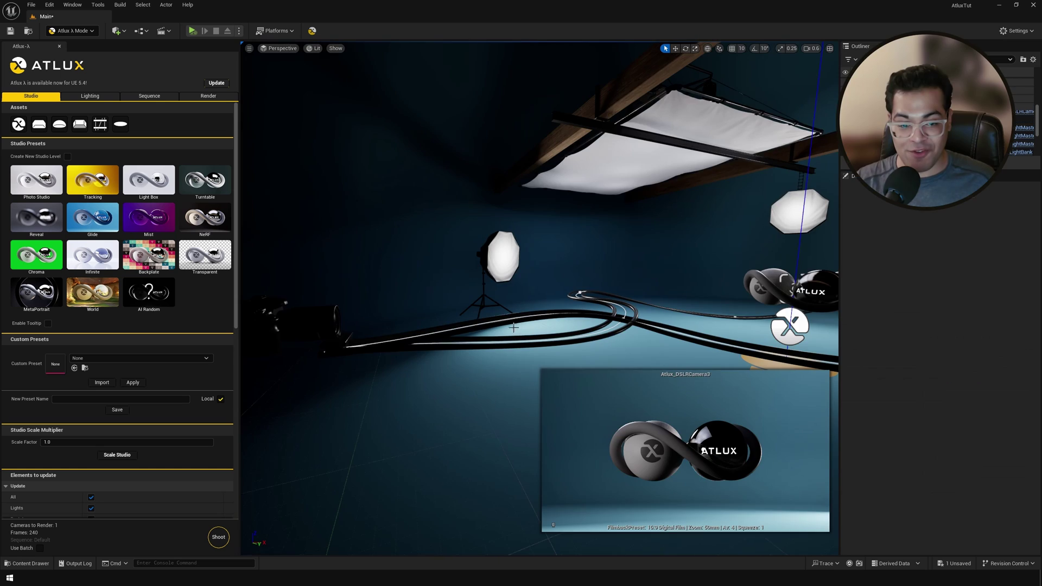
Step: Select the curved camera rail in the Glide studio and move its camera along it using the current rail position
{"action": "left_click", "coordinate": [324, 323]}
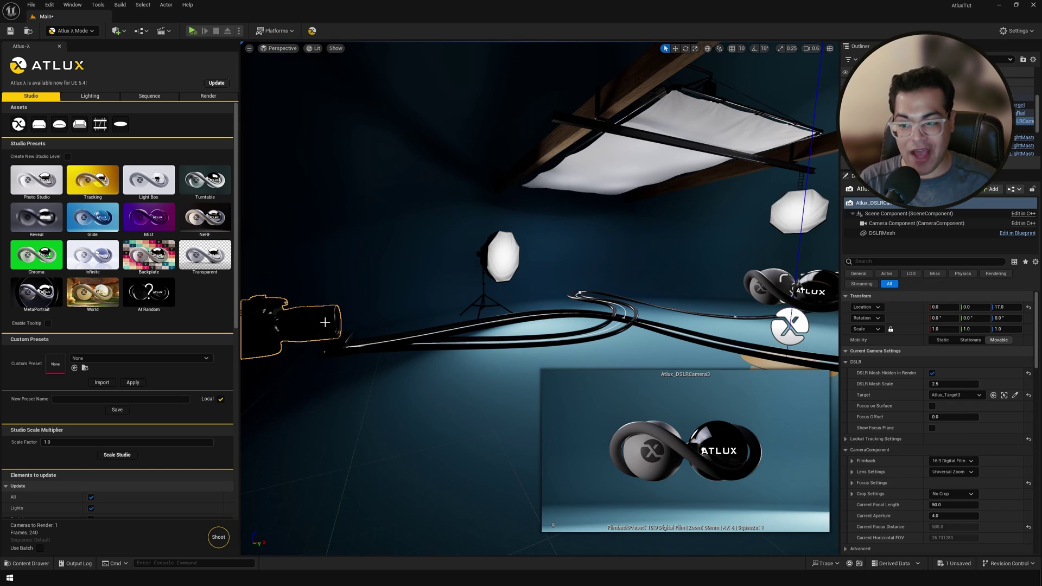
{"action": "left_click", "coordinate": [435, 349]}
{"action": "key", "text": "w"}
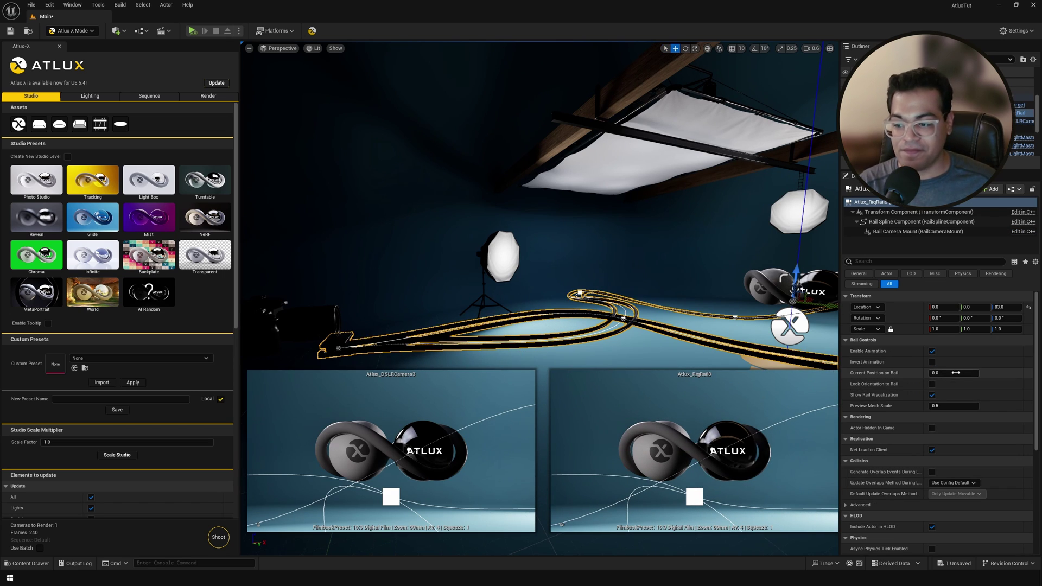
{"action": "left_click_drag", "start_coordinate": [953, 373], "coordinate": [998, 372]}
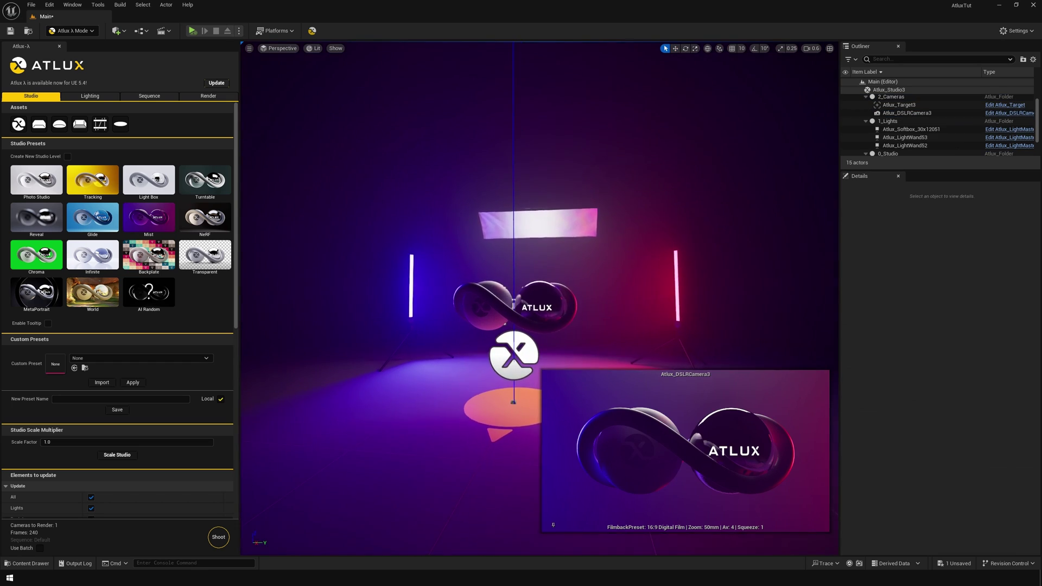
{"action": "mouse_move", "coordinate": [541, 328]}
{"action": "right_mouse_down"}
{"action": "mouse_move", "coordinate": [576, 329]}
{"action": "mouse_move", "coordinate": [542, 328]}
{"action": "right_mouse_up"}
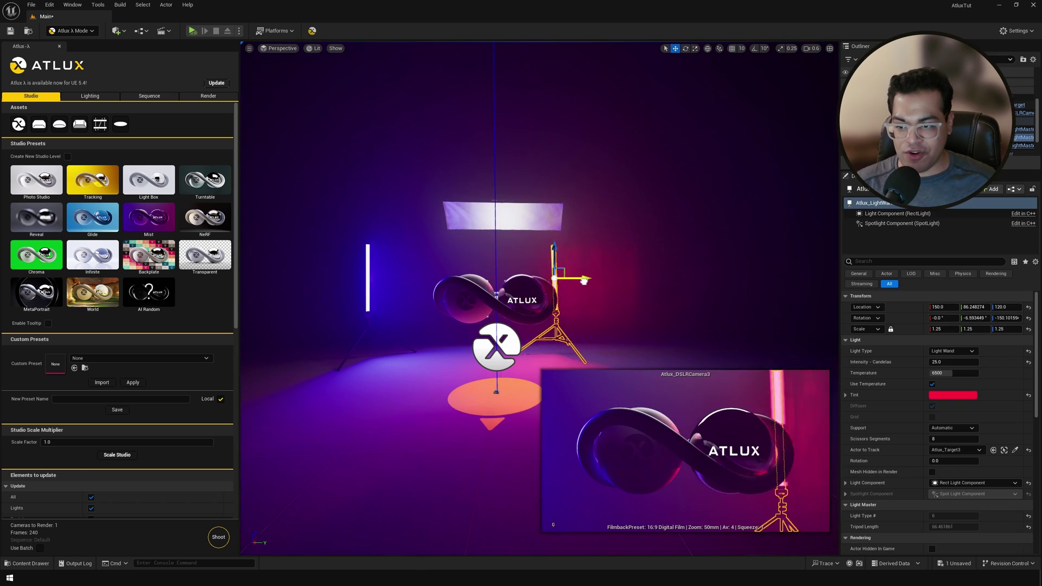
Step: Change the tint of the red light wand in the Mist studio to a lighter red
{"action": "left_click_drag", "start_coordinate": [592, 282], "coordinate": [659, 281]}
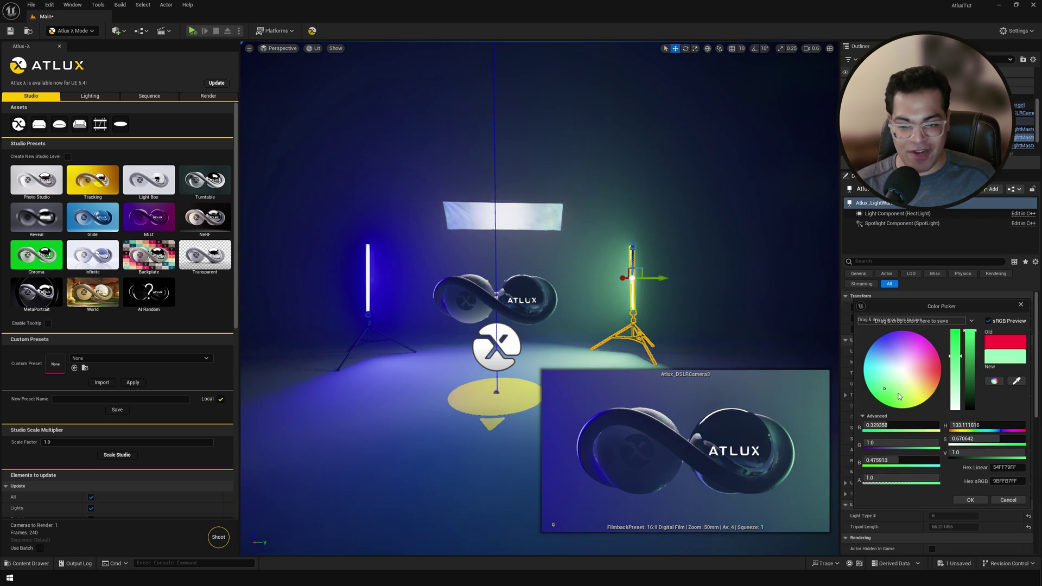
{"action": "left_click_drag", "start_coordinate": [899, 397], "coordinate": [936, 370]}
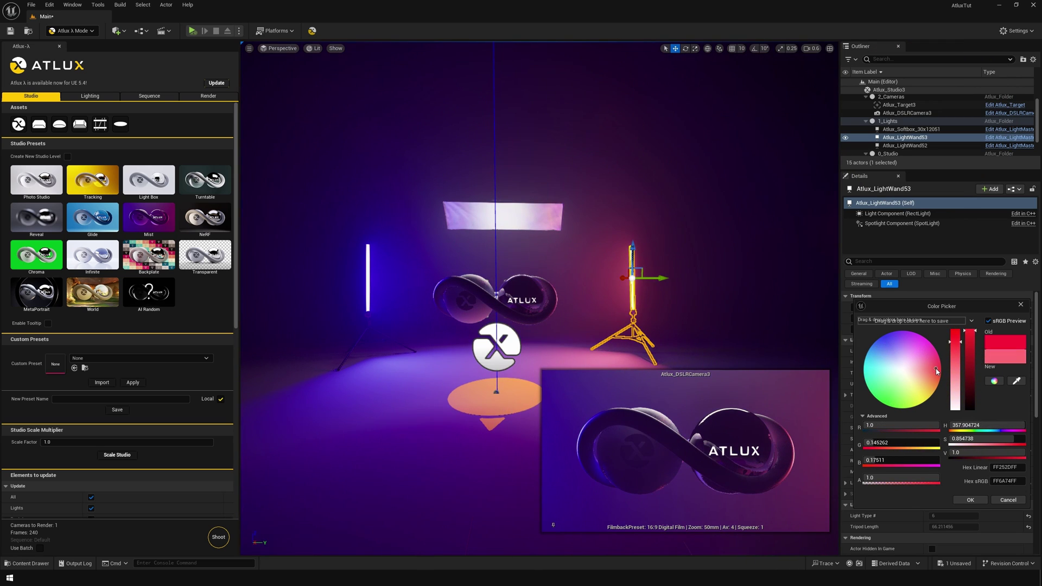
Step: Apply the NeRF studio preset, followed by the Chroma preset
{"action": "left_click", "coordinate": [208, 226]}
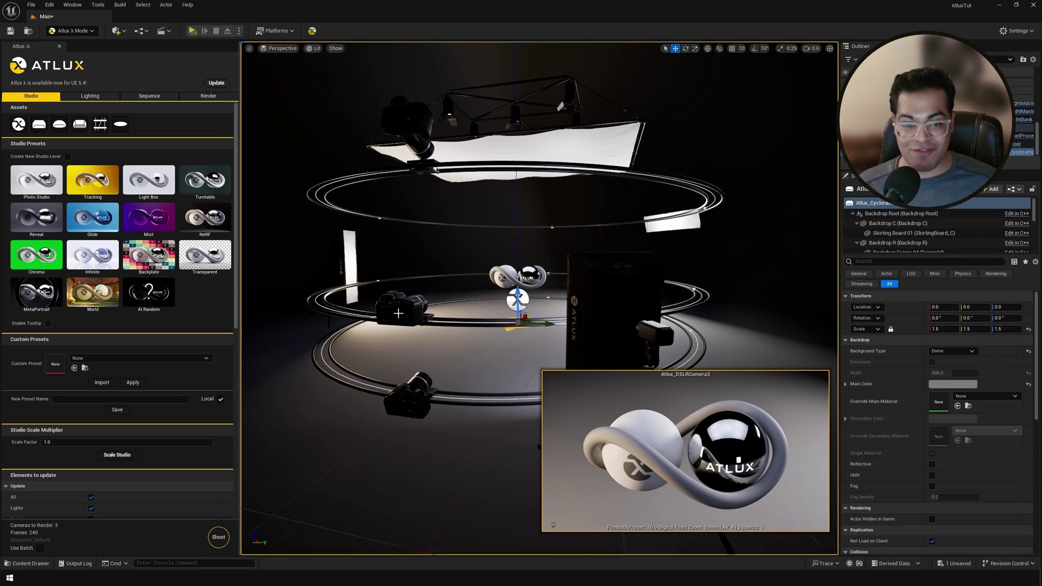
{"action": "left_click", "coordinate": [38, 260]}
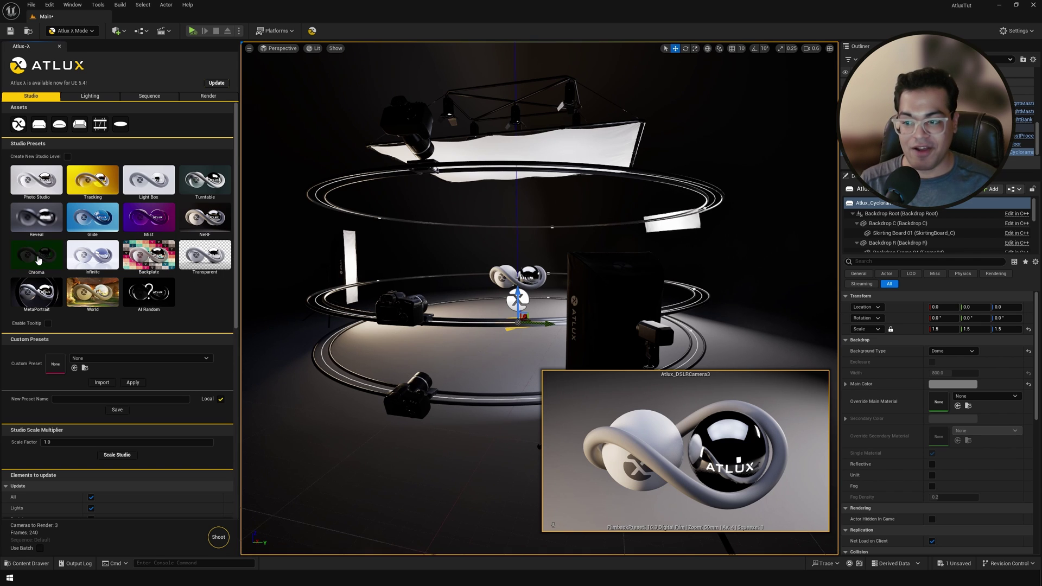
Step: Move around the sample in the following studio presets, including Transparent, to examine their backdrops and lights
{"action": "key", "text": "w"}
{"action": "right_click_drag", "start_coordinate": [415, 345], "coordinate": [445, 331]}
{"action": "key", "text": "s"}
{"action": "right_click_drag", "start_coordinate": [461, 296], "coordinate": [461, 296]}
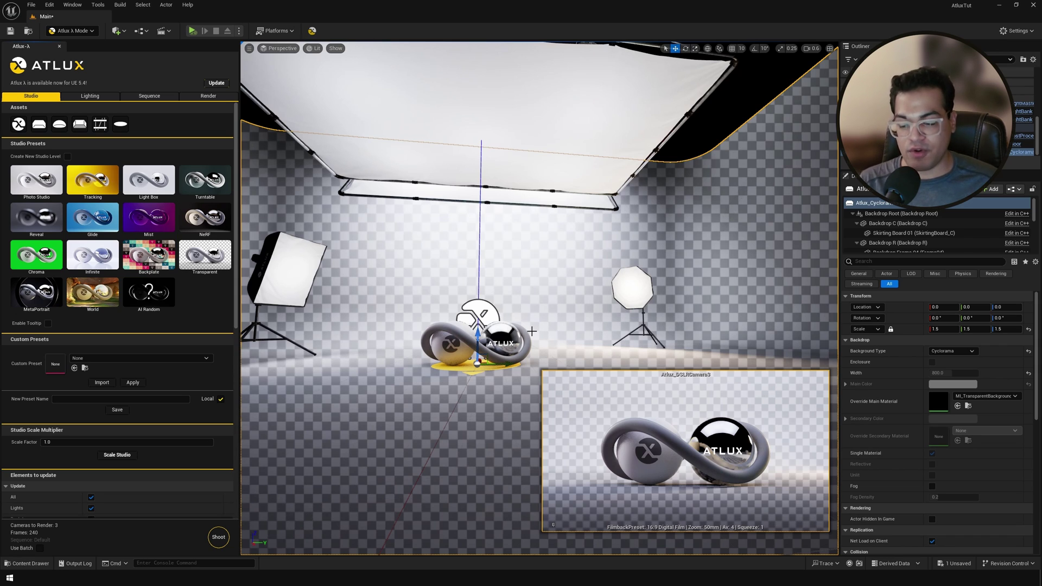
{"action": "scroll", "coordinate": [535, 328], "scroll_direction": "up", "scroll_amount": 4}
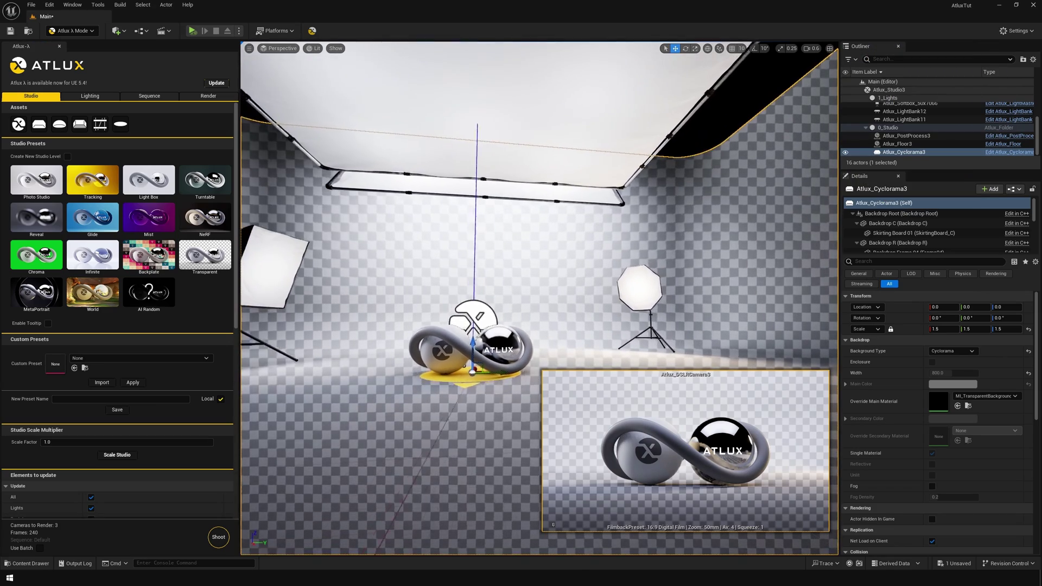
{"action": "key", "text": "a"}
{"action": "key", "text": "d"}
{"action": "key", "text": "a"}
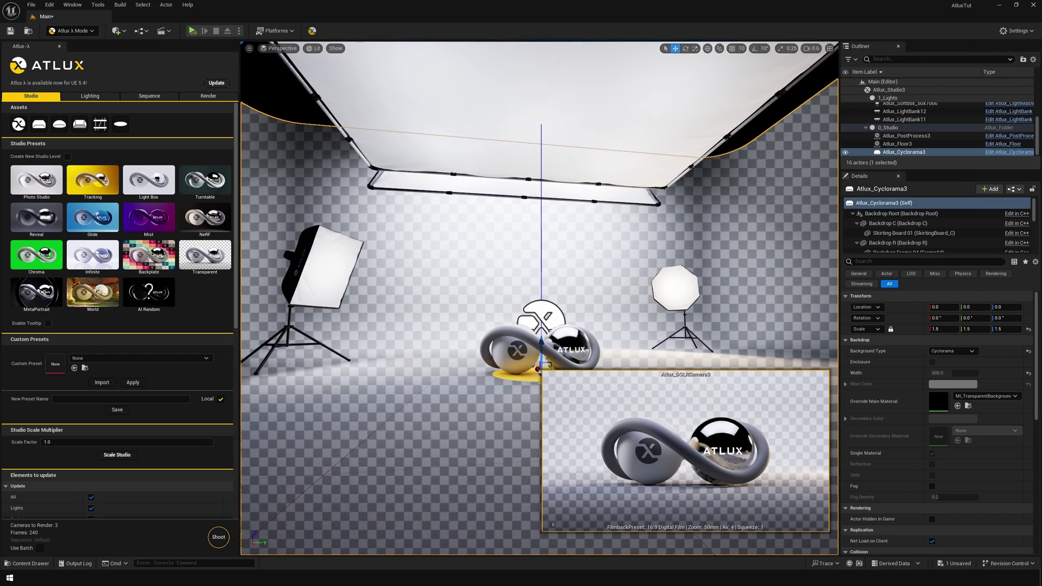
{"action": "right_click_drag", "start_coordinate": [584, 296], "coordinate": [597, 296]}
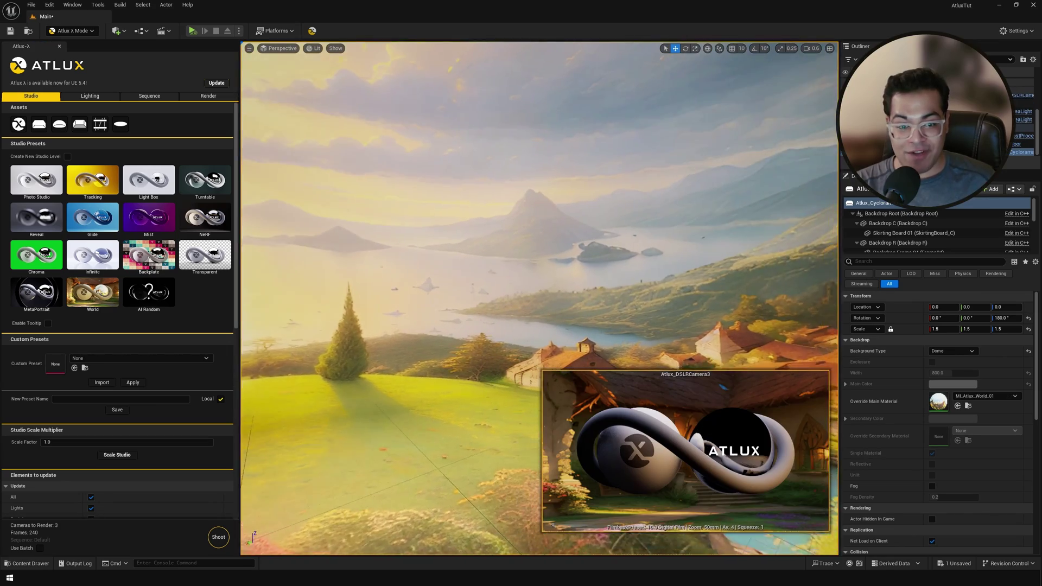
{"action": "right_click_drag", "start_coordinate": [597, 295], "coordinate": [522, 296]}
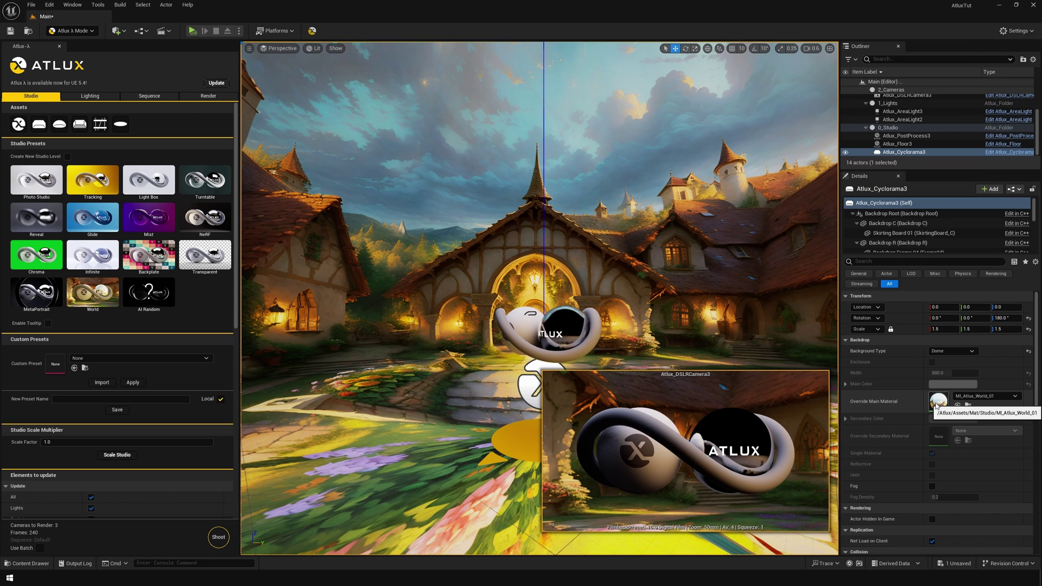
Step: Generate several randomized studio setups in a row with the AI Random preset
{"action": "left_click", "coordinate": [146, 297]}
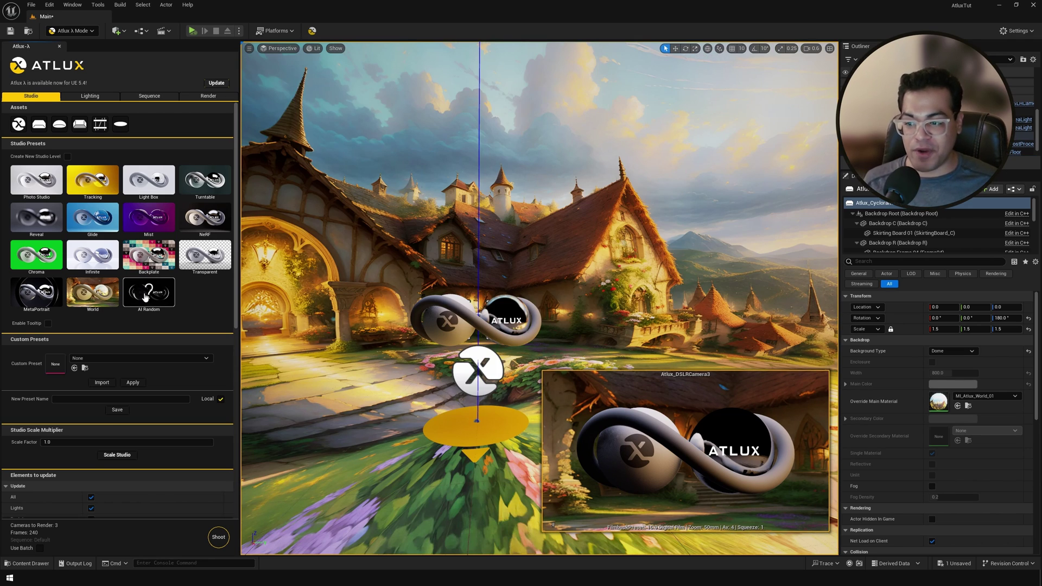
{"action": "left_click", "coordinate": [152, 296]}
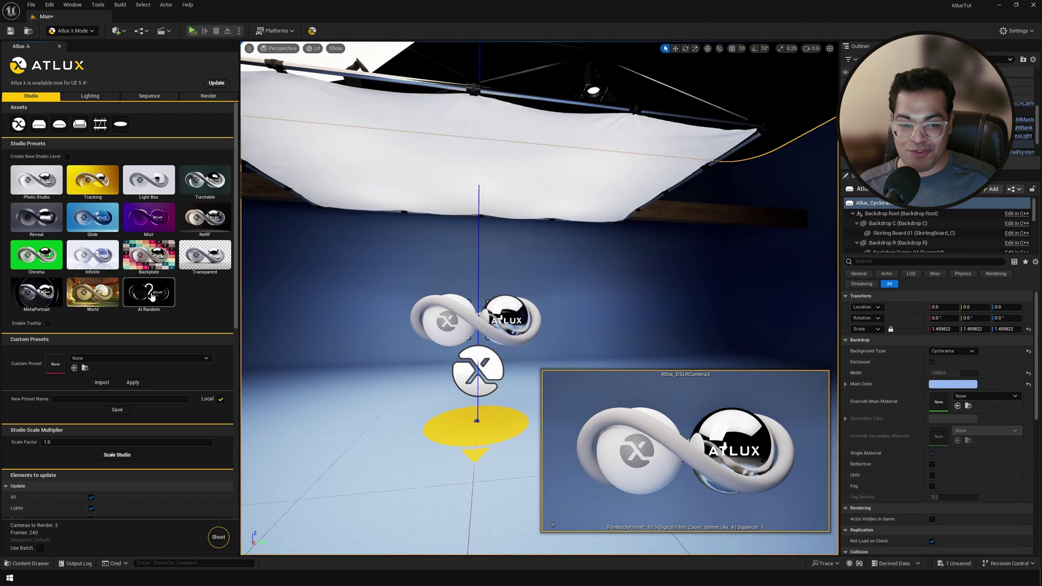
{"action": "left_click", "coordinate": [152, 296]}
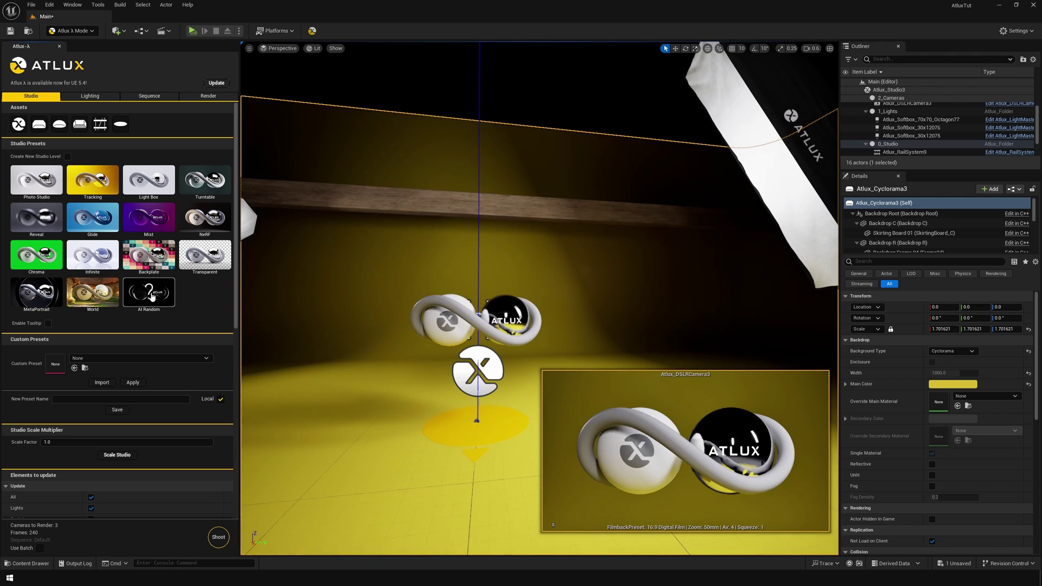
Step: Apply the AI Random studio preset four more times to produce new backdrop and light combinations
{"action": "left_click", "coordinate": [152, 296]}
{"action": "left_click", "coordinate": [152, 296]}
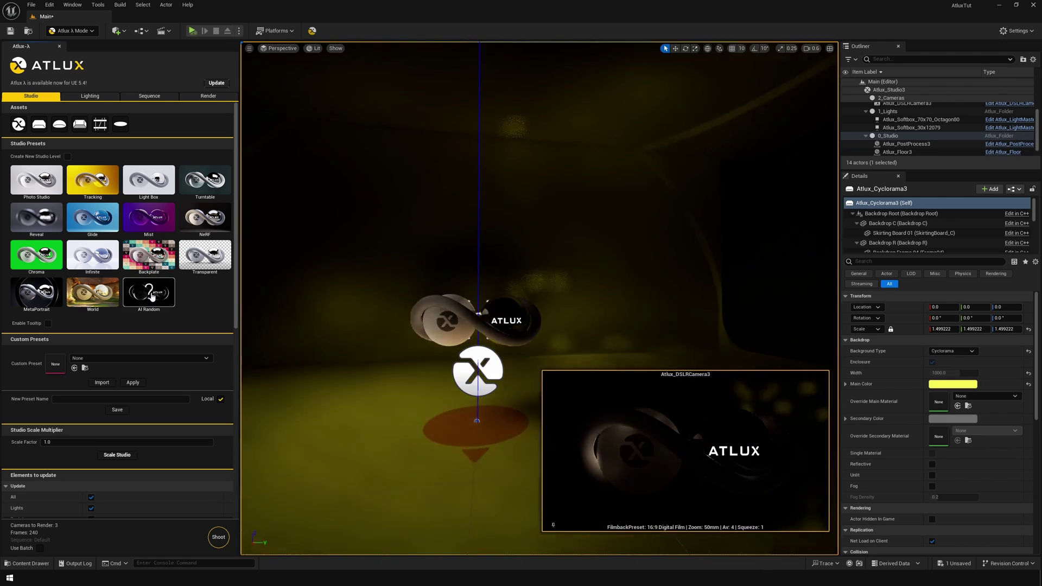
{"action": "left_click", "coordinate": [152, 296]}
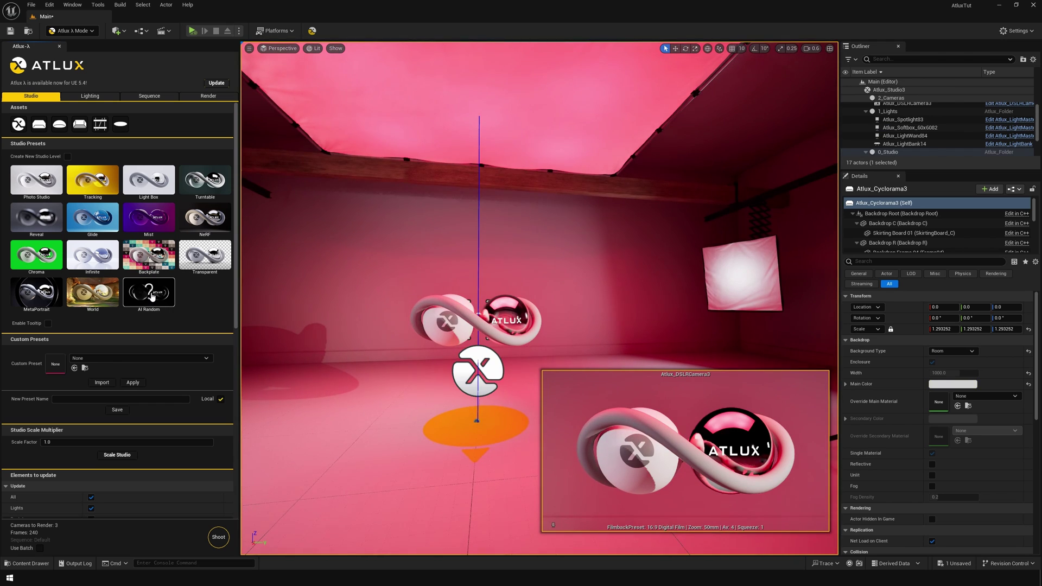
{"action": "left_click", "coordinate": [151, 296]}
Step: Apply the Standard, Good Side, Cenital, Base and ClassA lighting presets to the studio one after another
{"action": "left_click", "coordinate": [96, 101]}
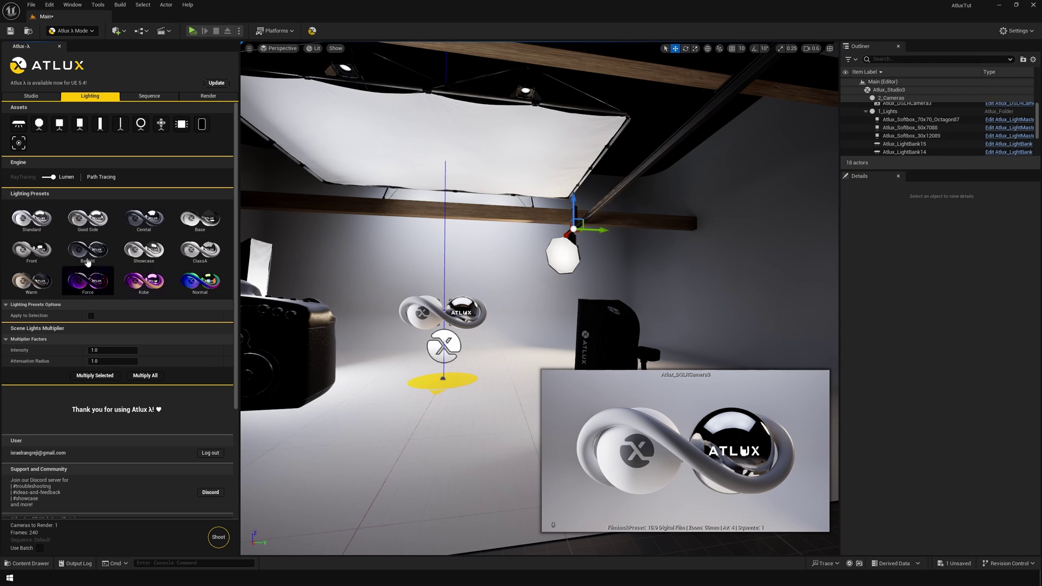
{"action": "left_click", "coordinate": [32, 218]}
{"action": "left_click", "coordinate": [79, 221]}
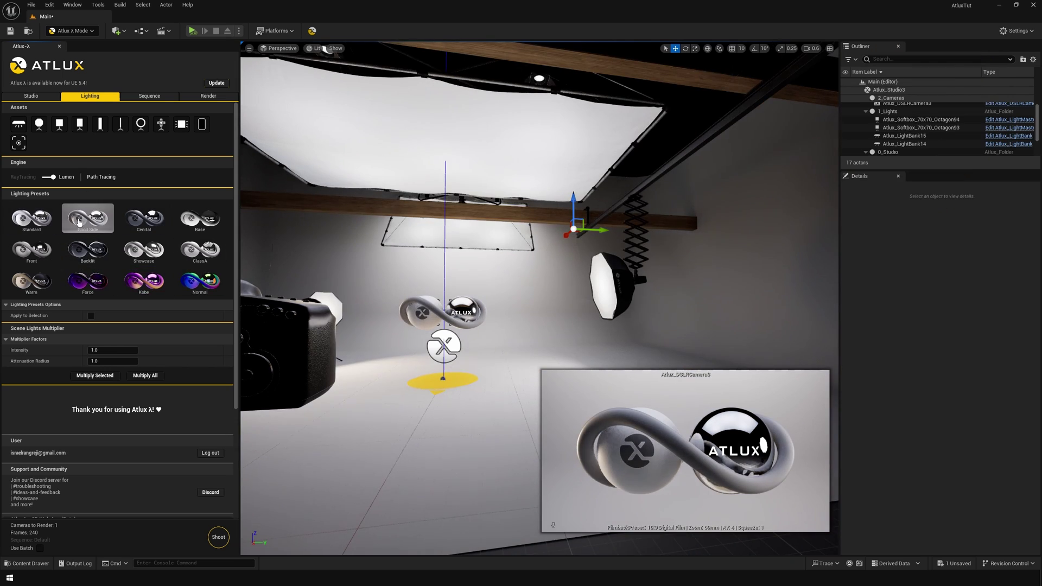
{"action": "left_click", "coordinate": [143, 227]}
{"action": "left_click", "coordinate": [199, 220]}
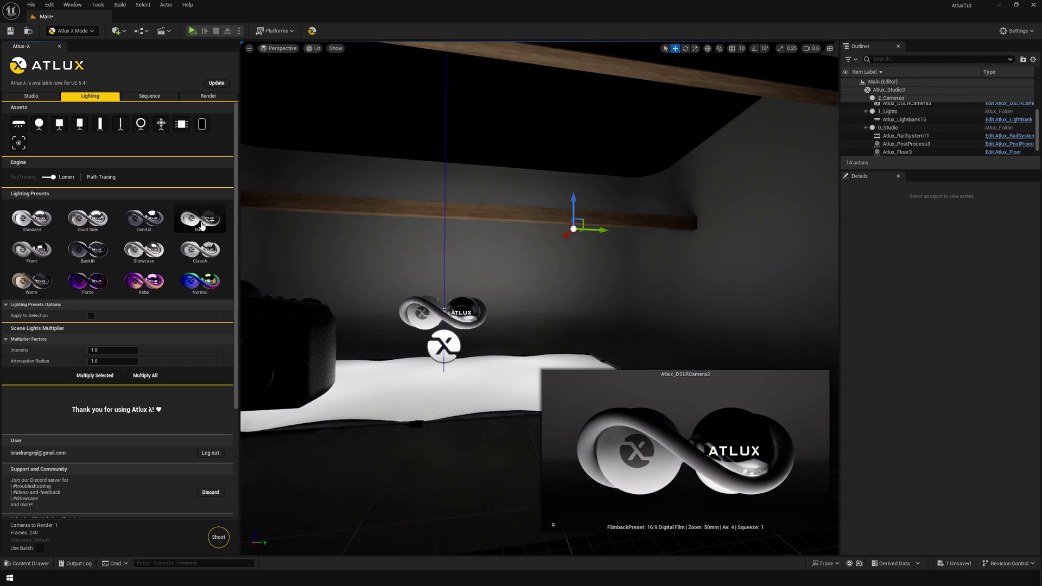
{"action": "left_click", "coordinate": [200, 250]}
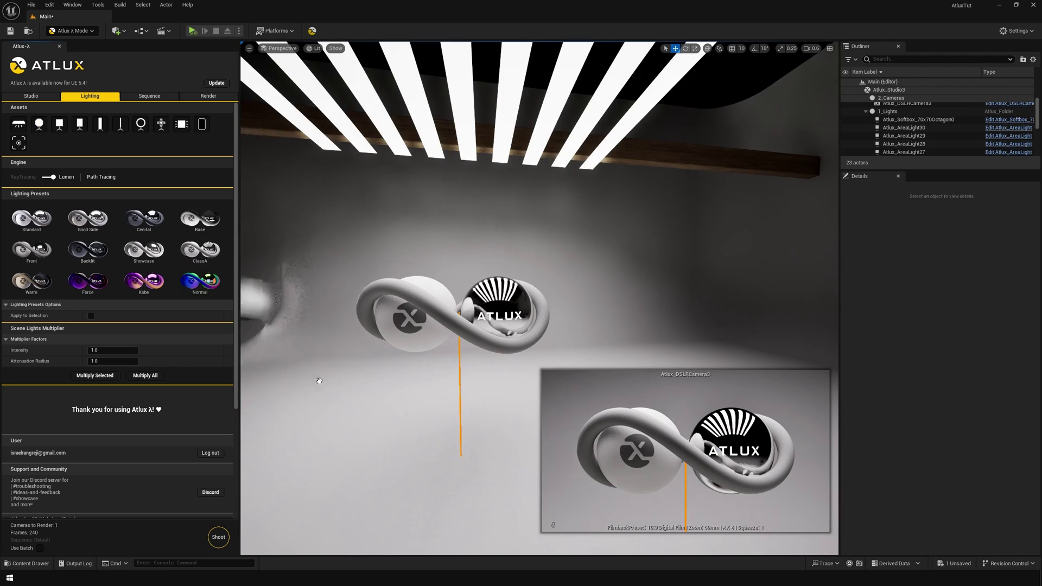
{"action": "left_click_drag", "start_coordinate": [318, 379], "coordinate": [314, 425]}
{"action": "key", "text": "Delete"}
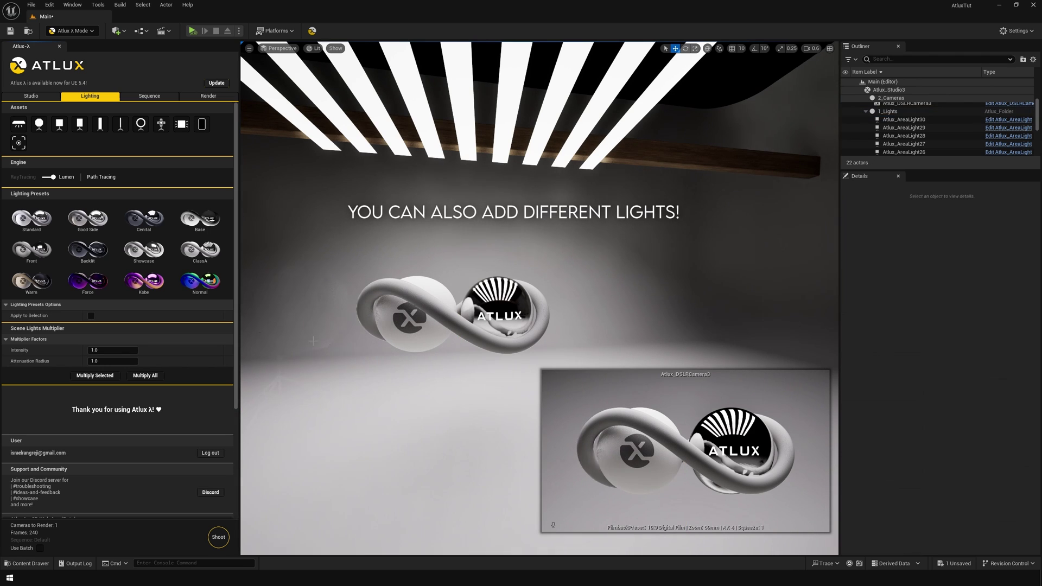
{"action": "left_click_drag", "start_coordinate": [211, 252], "coordinate": [277, 418]}
{"action": "key", "text": "Delete"}
{"action": "key", "text": "Delete"}
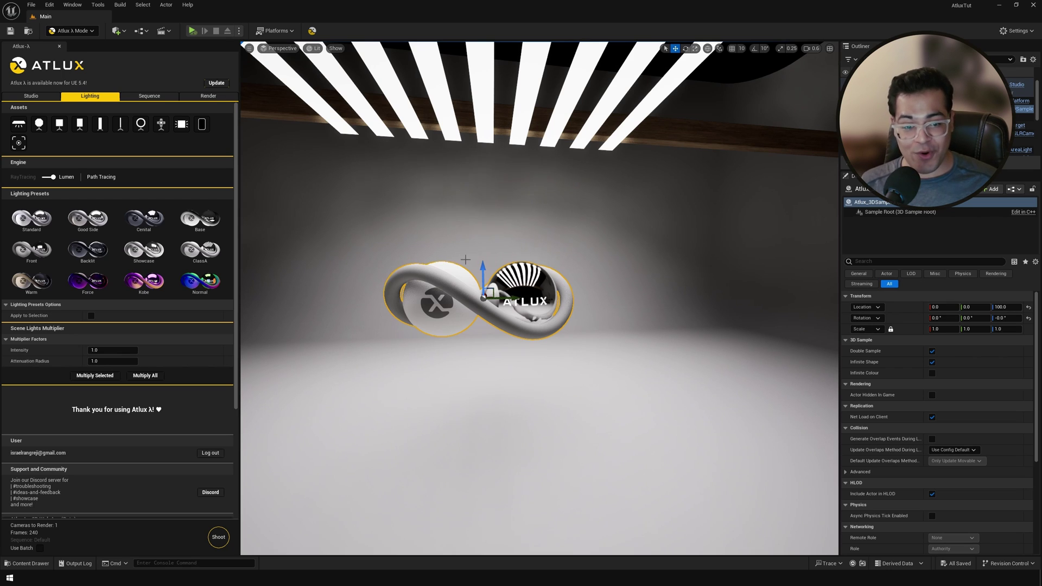
Step: Place the AVP static mesh from the project's content on the studio floor in front of the sample
{"action": "key", "text": "q"}
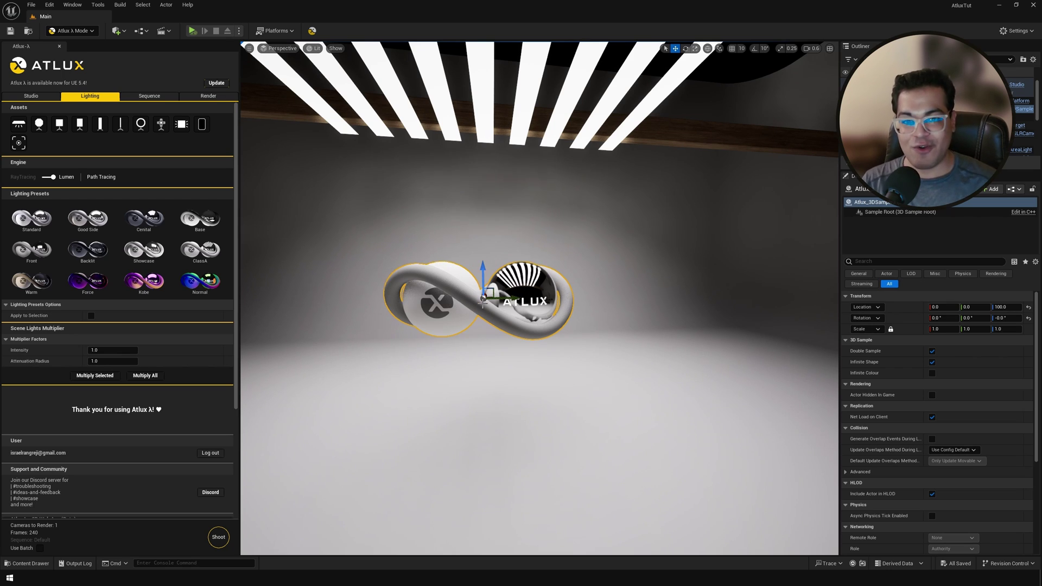
{"action": "key", "text": "ctrl+space"}
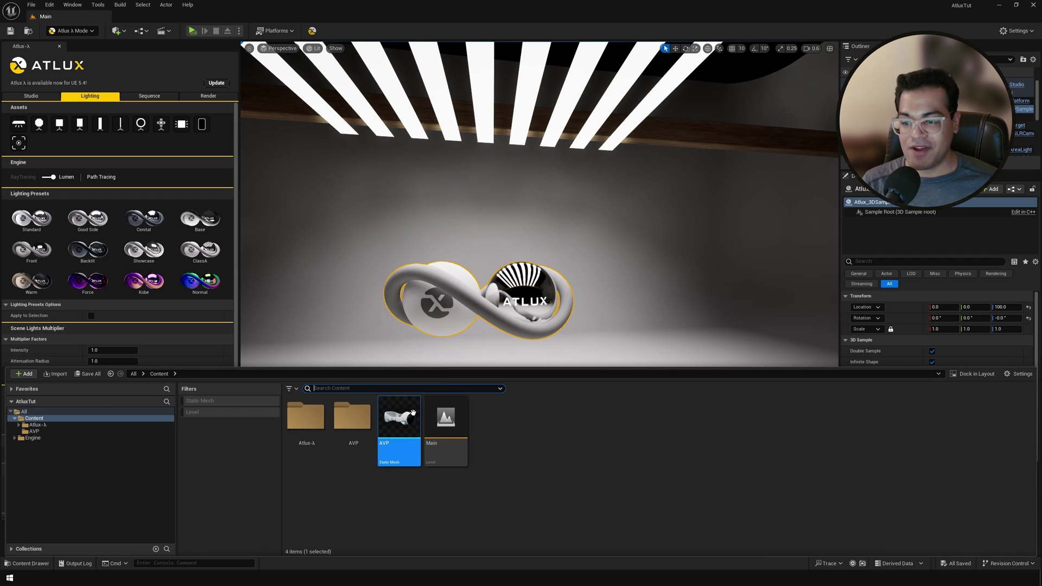
{"action": "left_click_drag", "start_coordinate": [400, 418], "coordinate": [478, 412]}
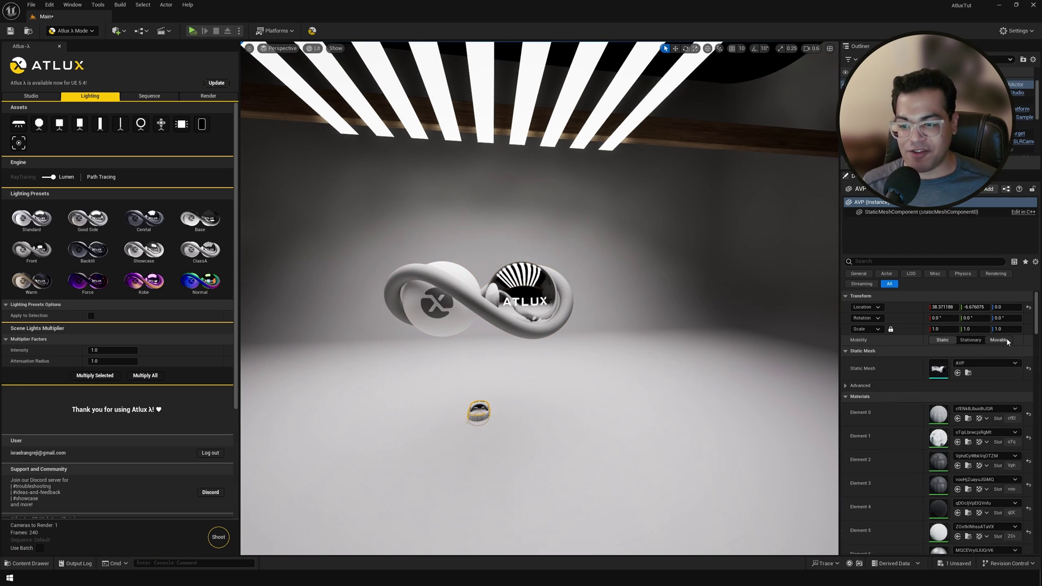
Step: Set the AVP mesh's mobility to Movable and its uniform scale to 3.4
{"action": "left_click", "coordinate": [945, 329]}
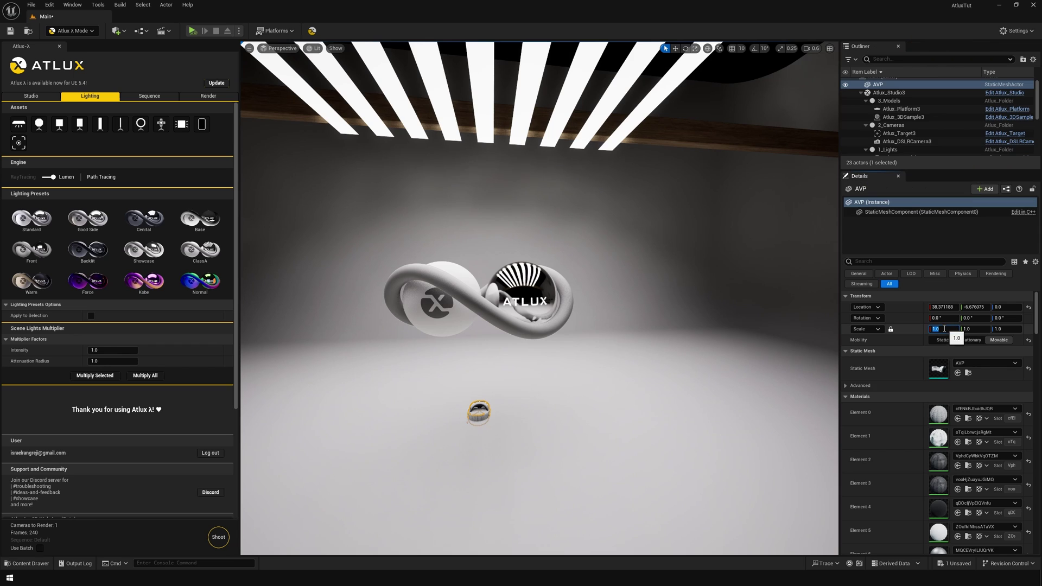
{"action": "type", "text": "3.4"}
{"action": "key", "text": "Return"}
Step: Parent the AVP mesh to Atlux_Platform3 and delete the Atlux_3DSample3 object from the studio
{"action": "scroll", "coordinate": [900, 93], "scroll_direction": "up", "scroll_amount": 1}
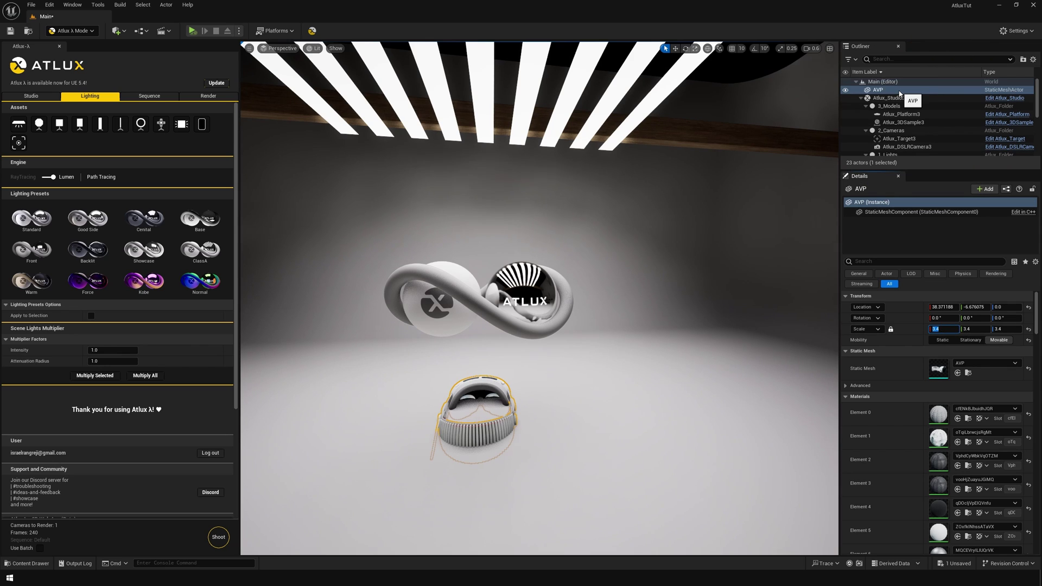
{"action": "left_click_drag", "start_coordinate": [899, 93], "coordinate": [919, 117]}
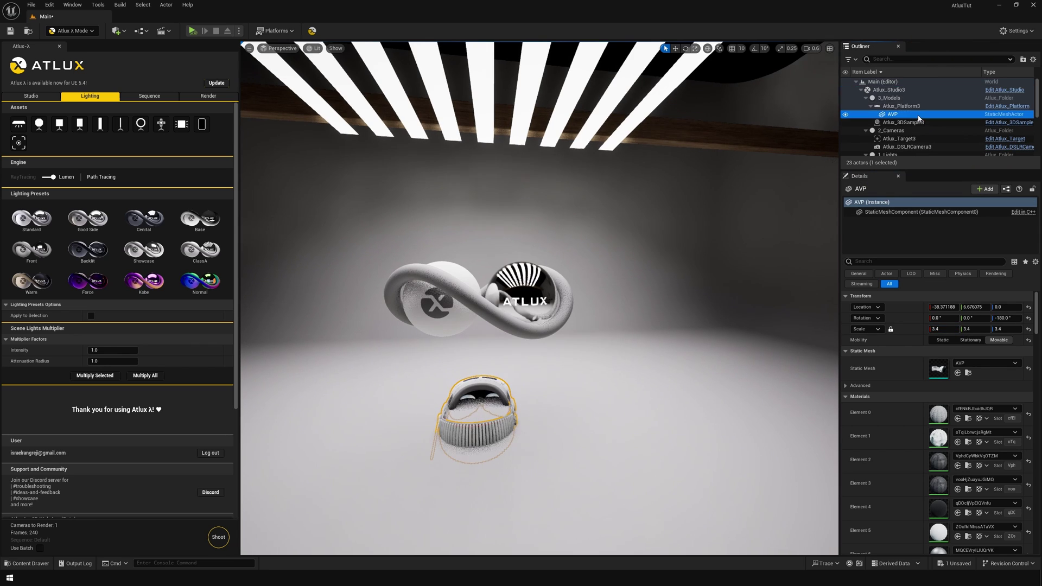
{"action": "left_click", "coordinate": [919, 122]}
{"action": "key", "text": "Delete"}
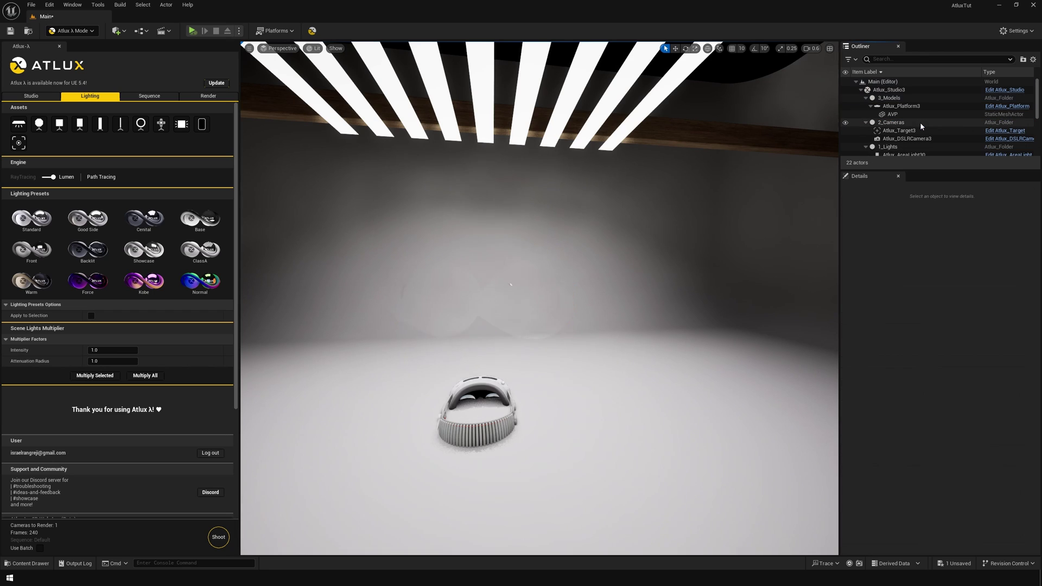
Step: Reset the AVP headset's location to the origin, then raise it to about 73 and turn its visor toward the viewer
{"action": "left_click", "coordinate": [923, 113]}
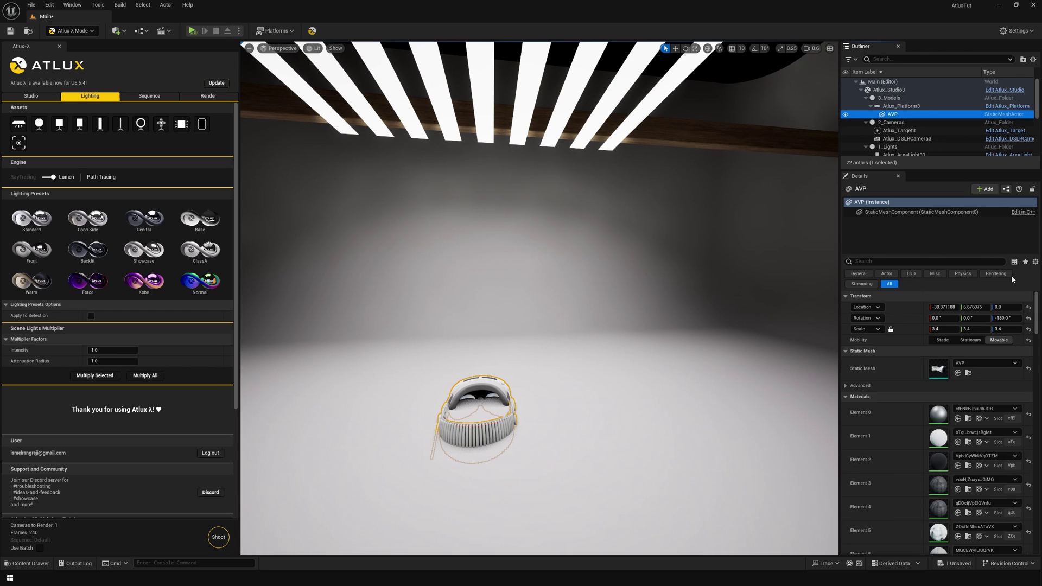
{"action": "left_click", "coordinate": [1028, 308]}
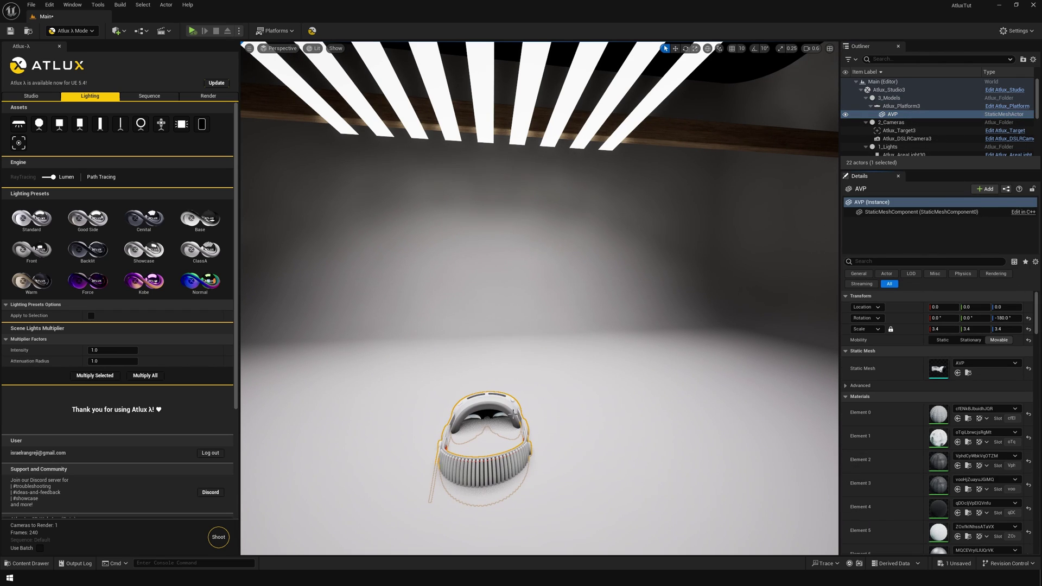
{"action": "left_click_drag", "start_coordinate": [486, 435], "coordinate": [559, 357]}
{"action": "key", "text": "e"}
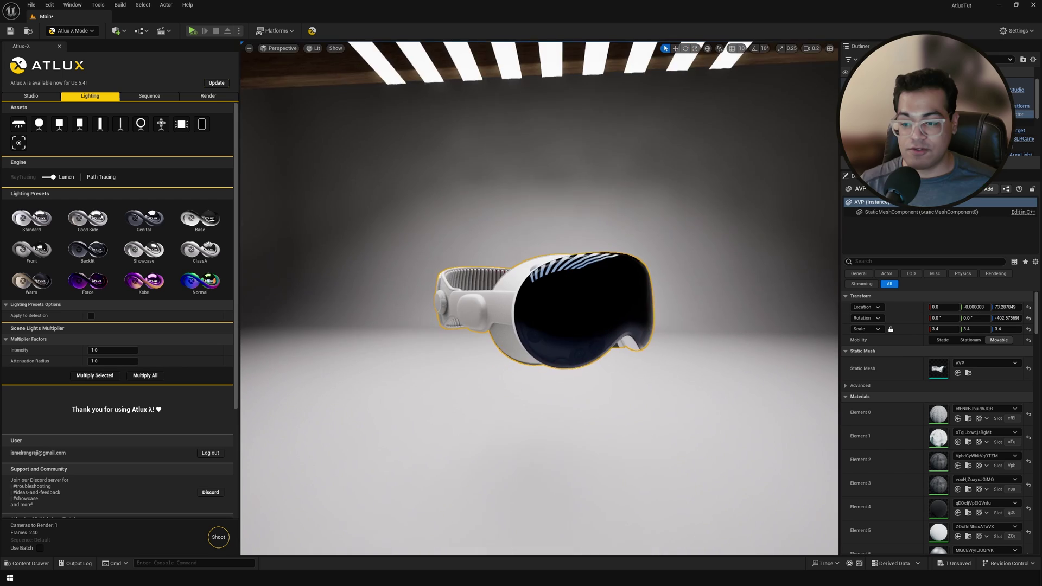
{"action": "scroll", "coordinate": [565, 269], "scroll_direction": "up", "scroll_amount": 3}
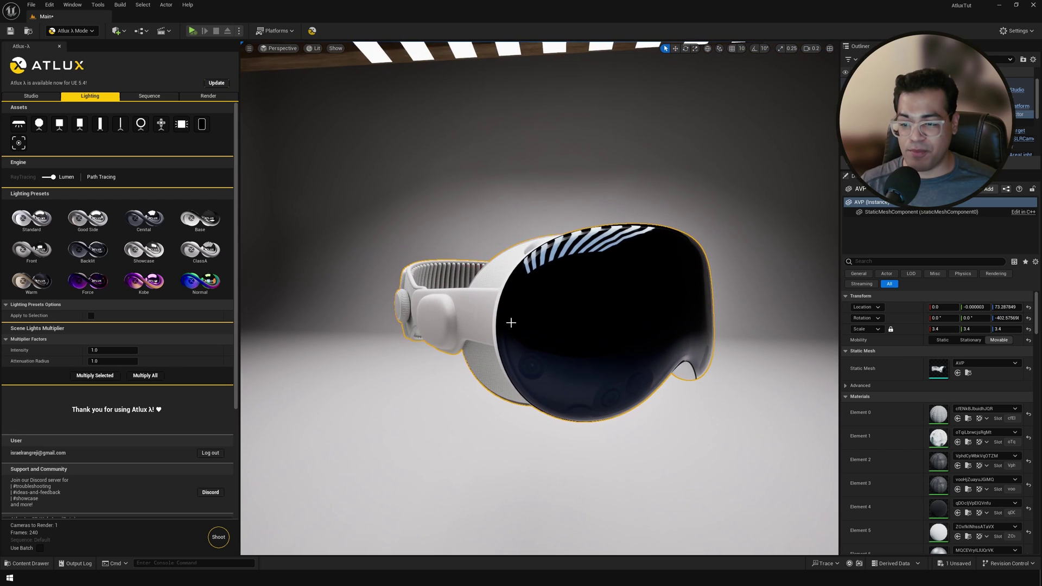
{"action": "mouse_move", "coordinate": [565, 269]}
{"action": "right_mouse_down"}
{"action": "mouse_move", "coordinate": [554, 326]}
{"action": "mouse_move", "coordinate": [565, 293]}
{"action": "mouse_move", "coordinate": [564, 326]}
{"action": "mouse_move", "coordinate": [565, 228]}
{"action": "mouse_move", "coordinate": [580, 255]}
{"action": "mouse_move", "coordinate": [669, 283]}
{"action": "mouse_move", "coordinate": [654, 274]}
{"action": "mouse_move", "coordinate": [684, 275]}
{"action": "mouse_move", "coordinate": [700, 239]}
{"action": "mouse_move", "coordinate": [695, 211]}
{"action": "mouse_move", "coordinate": [567, 282]}
{"action": "right_mouse_up"}
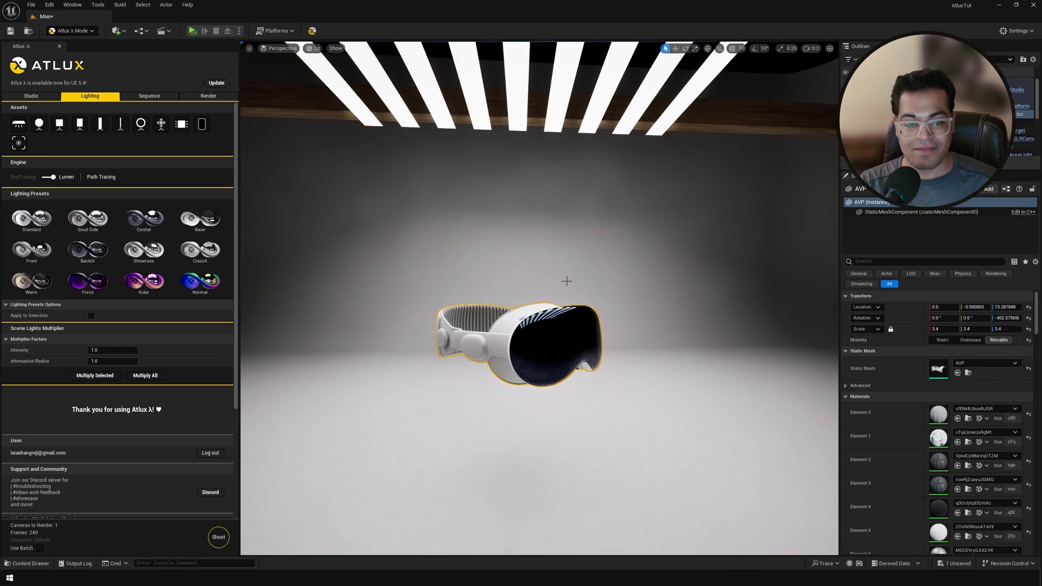
Step: View the scene through Atlux_DSLRCamera3 and set the headset's Z location to 97 to centre it in the frame
{"action": "left_click", "coordinate": [275, 49]}
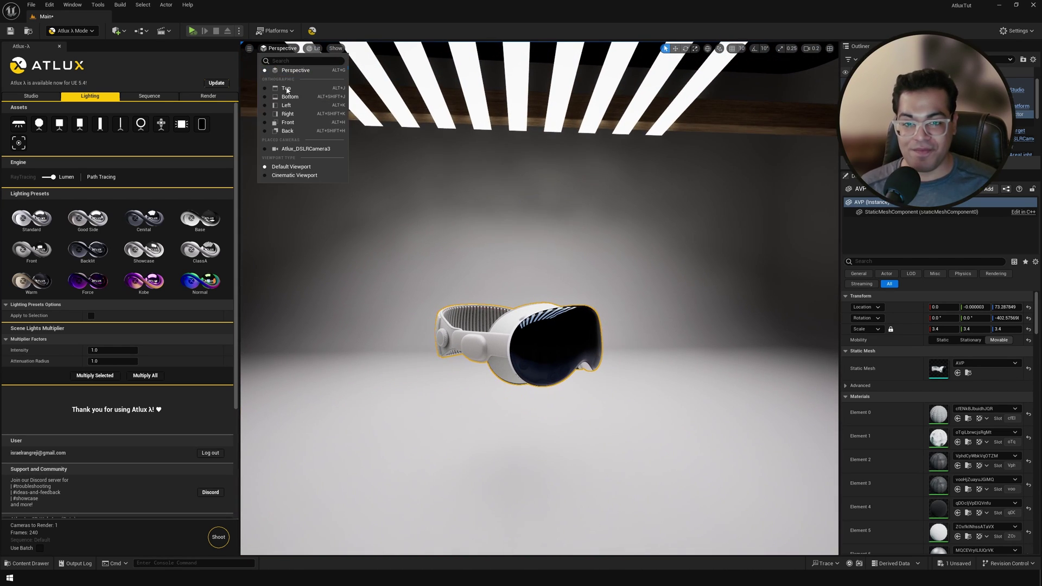
{"action": "left_click", "coordinate": [293, 149]}
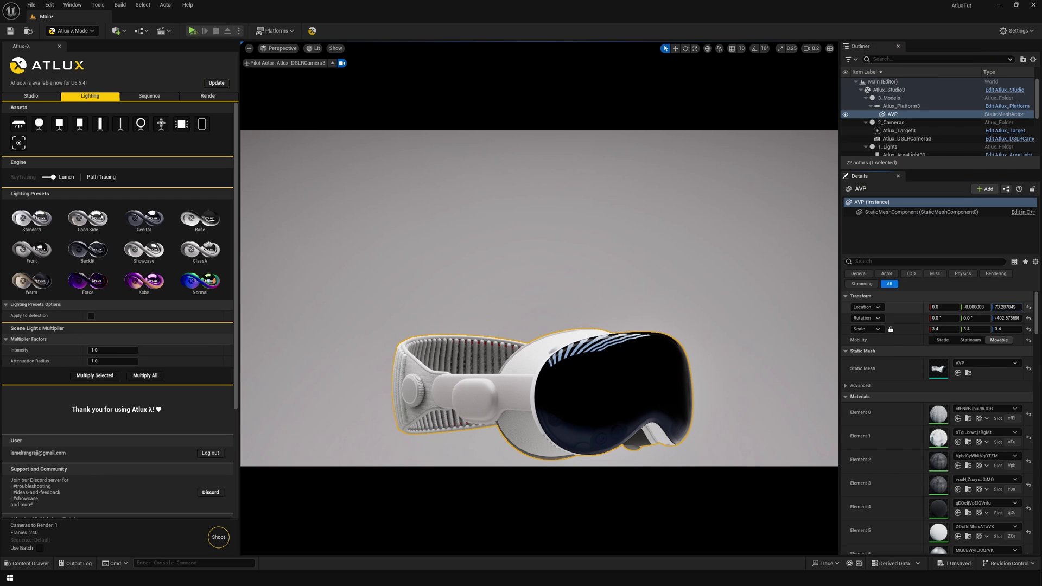
{"action": "left_click", "coordinate": [1007, 307]}
{"action": "type", "text": "100"}
{"action": "key", "text": "Return"}
{"action": "left_click_drag", "start_coordinate": [1005, 308], "coordinate": [999, 307]}
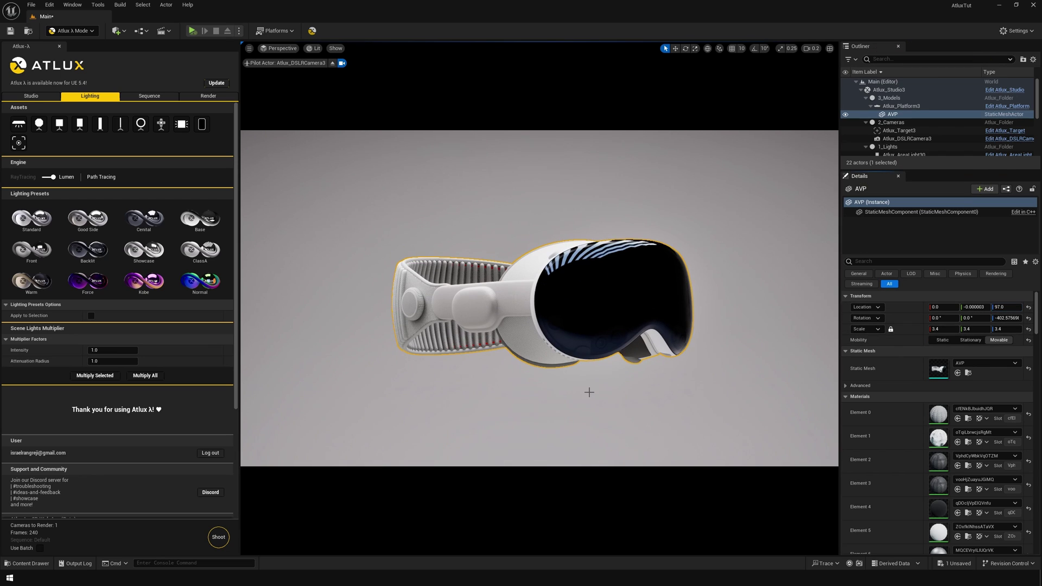
Step: Enable Turntable on Atlux_Platform3 and play the level, trying Floating instead of Turntable during playback
{"action": "left_click", "coordinate": [913, 107]}
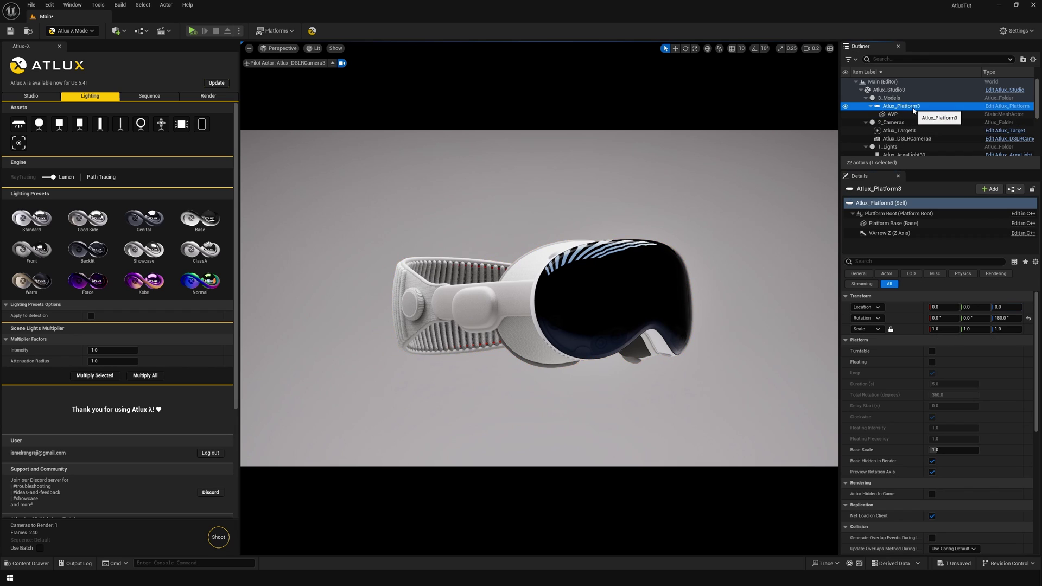
{"action": "left_click", "coordinate": [932, 351]}
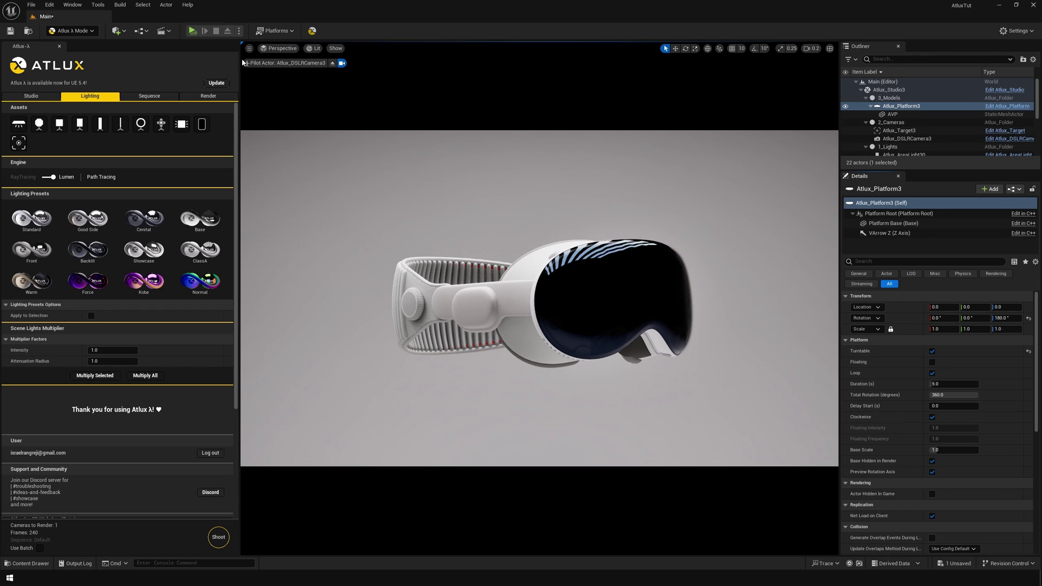
{"action": "key", "text": "alt+p"}
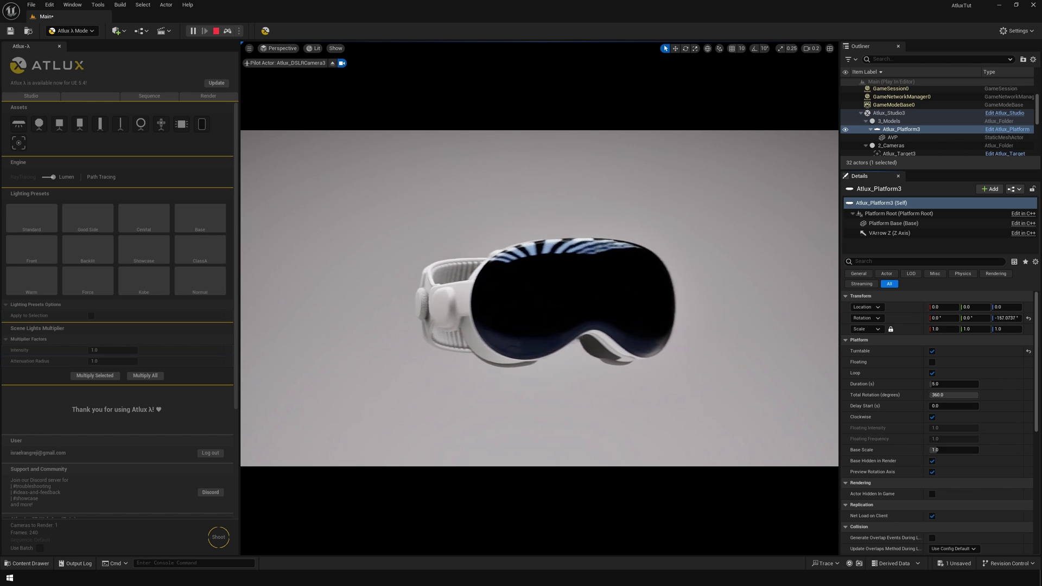
{"action": "left_click", "coordinate": [932, 351]}
{"action": "left_click", "coordinate": [932, 362]}
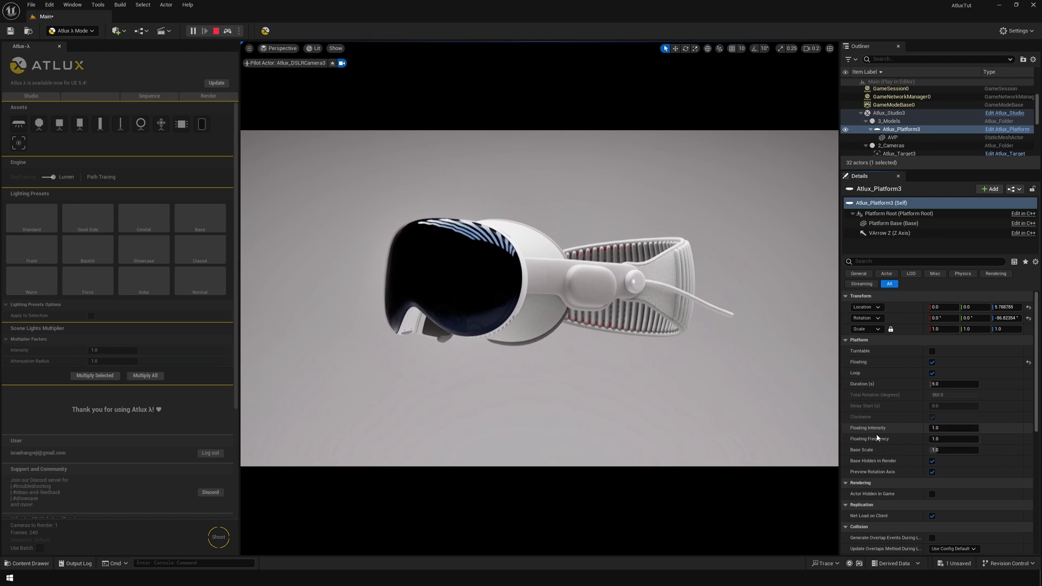
Step: Stop piloting the DSLR camera, select it in the studio and mount it on a circular rig rail
{"action": "left_click", "coordinate": [155, 100]}
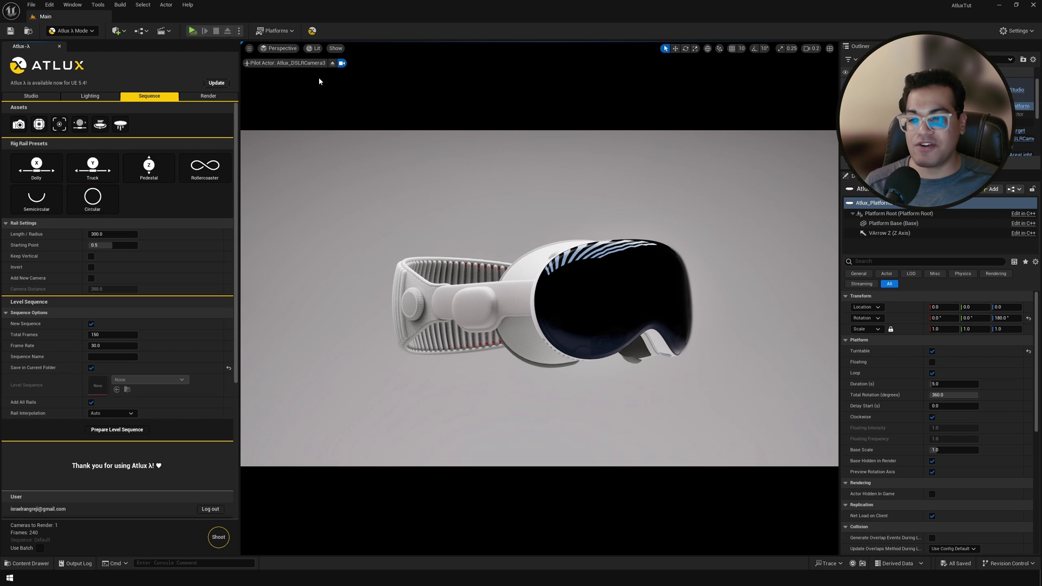
{"action": "left_click", "coordinate": [332, 63]}
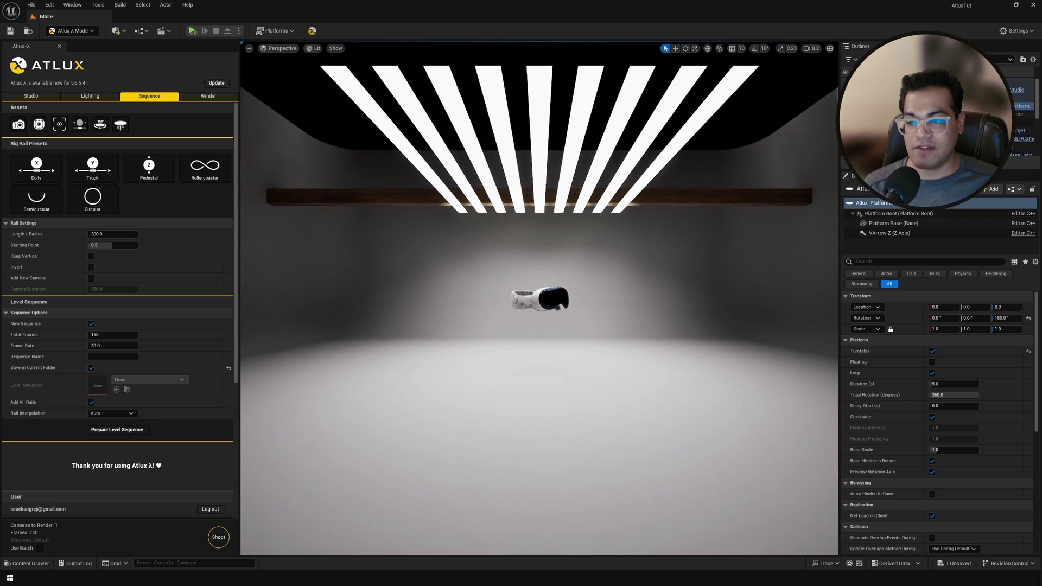
{"action": "key", "text": "g"}
{"action": "right_click_drag", "start_coordinate": [544, 351], "coordinate": [362, 285]}
{"action": "left_click", "coordinate": [362, 285]}
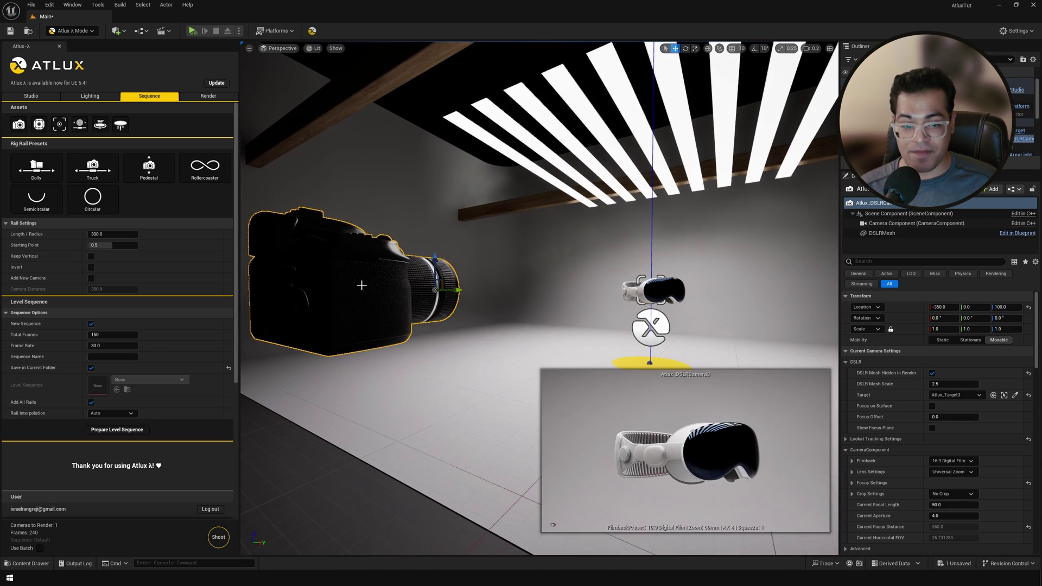
{"action": "left_click", "coordinate": [98, 205]}
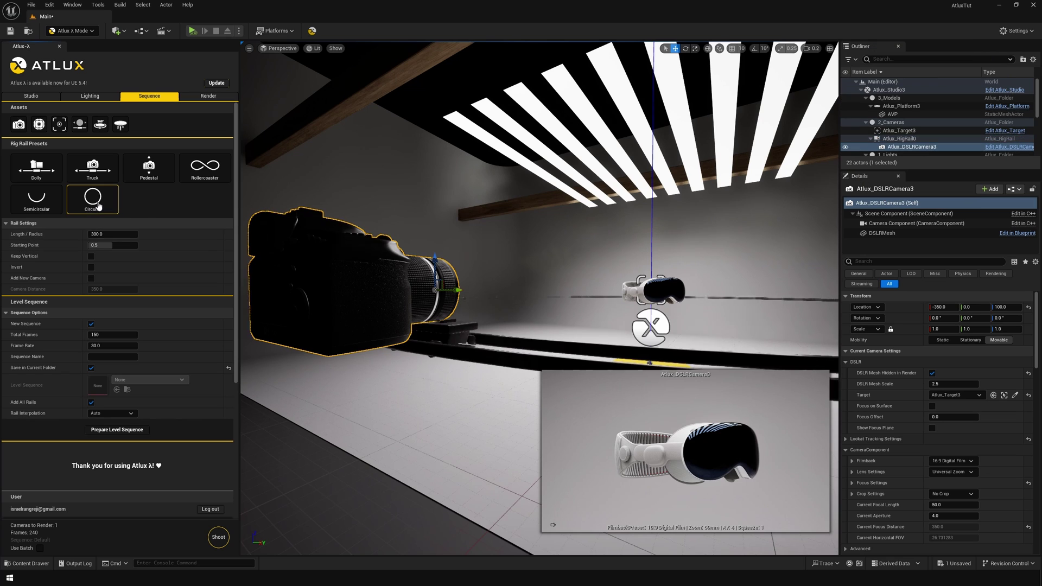
Step: Enable Lock Orientation to Rail on the circular rig rail and adjust the camera's current position along it
{"action": "right_click_drag", "start_coordinate": [564, 311], "coordinate": [551, 328]}
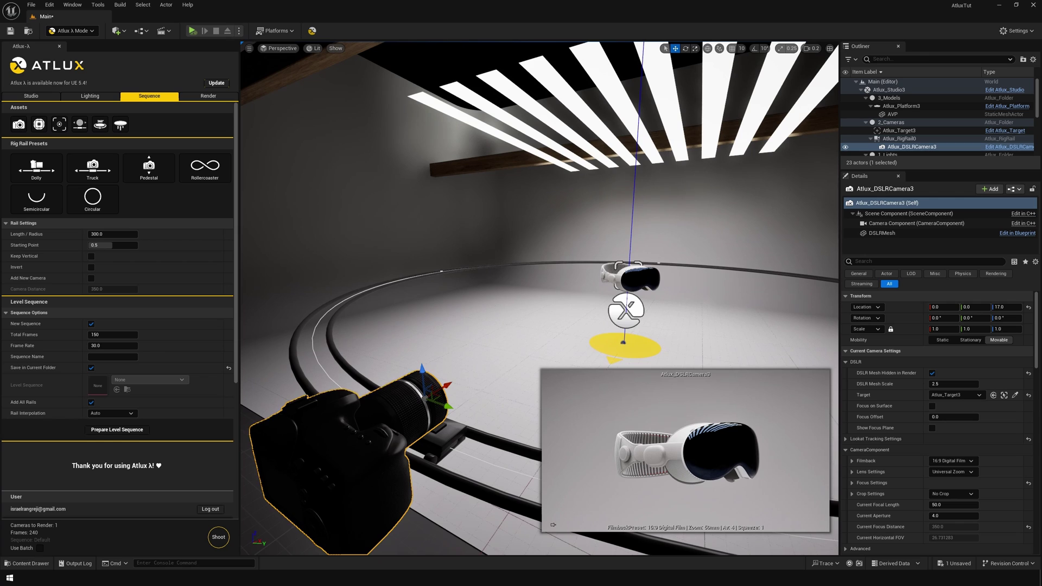
{"action": "left_click", "coordinate": [341, 360]}
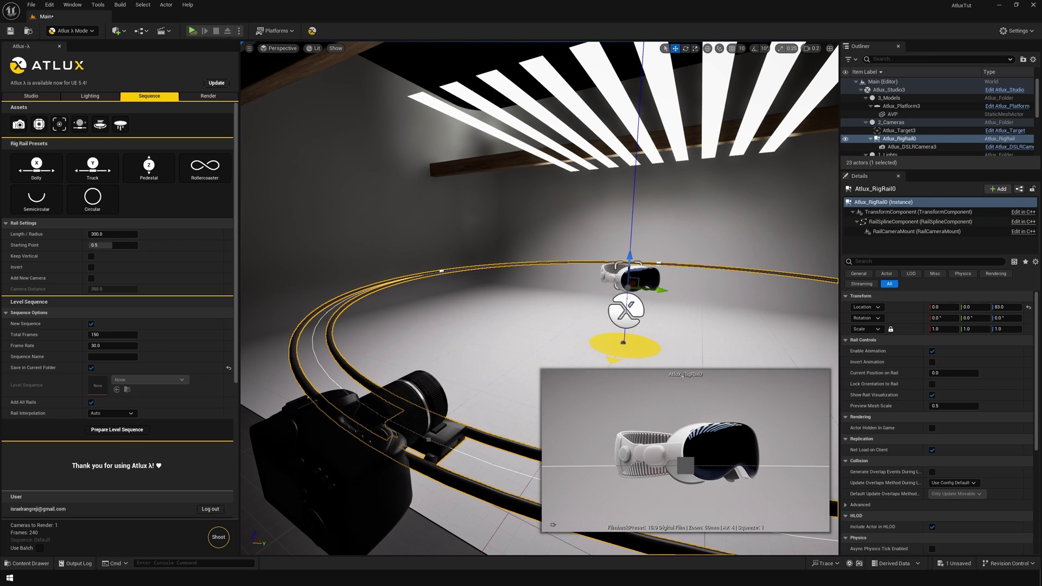
{"action": "left_click", "coordinate": [932, 385]}
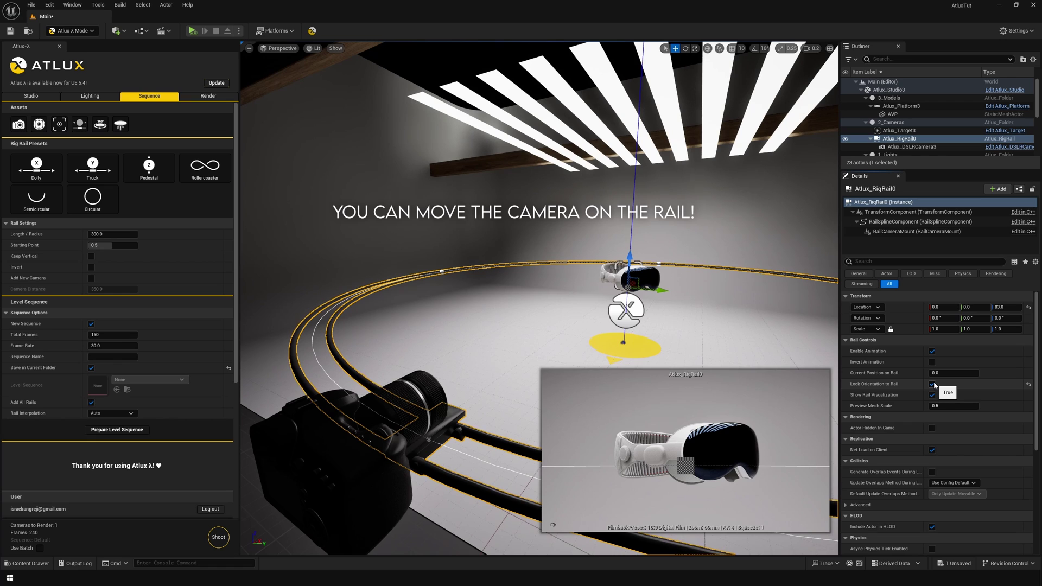
{"action": "mouse_move", "coordinate": [954, 373]}
{"action": "left_mouse_down"}
{"action": "mouse_move", "coordinate": [971, 373]}
{"action": "mouse_move", "coordinate": [955, 373]}
{"action": "left_mouse_up"}
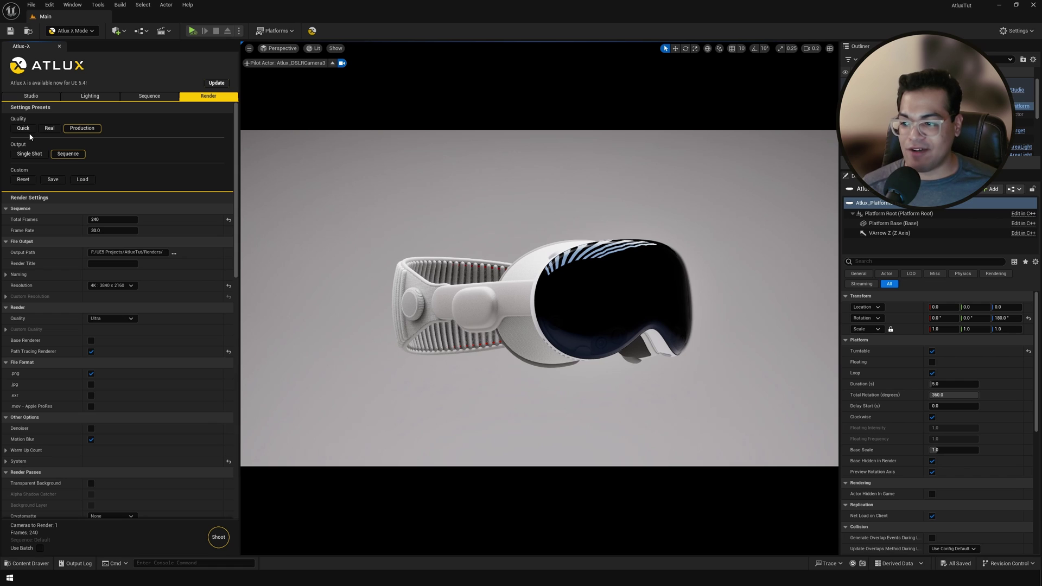
Step: Apply the Quick quality preset to the sequence render settings
{"action": "left_click", "coordinate": [23, 129]}
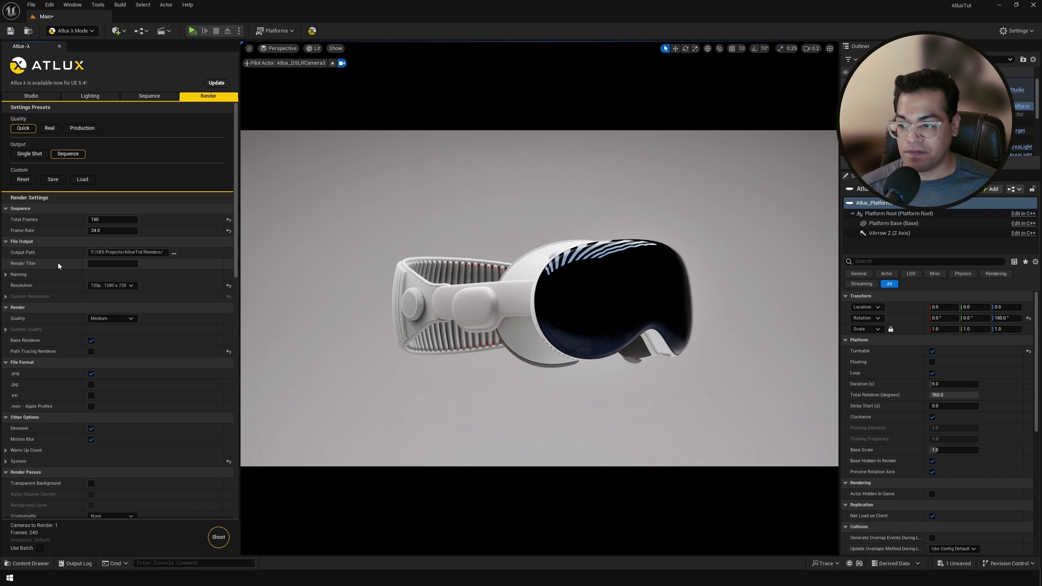
Step: View the available render resolutions and set the render quality to High
{"action": "left_click", "coordinate": [96, 287]}
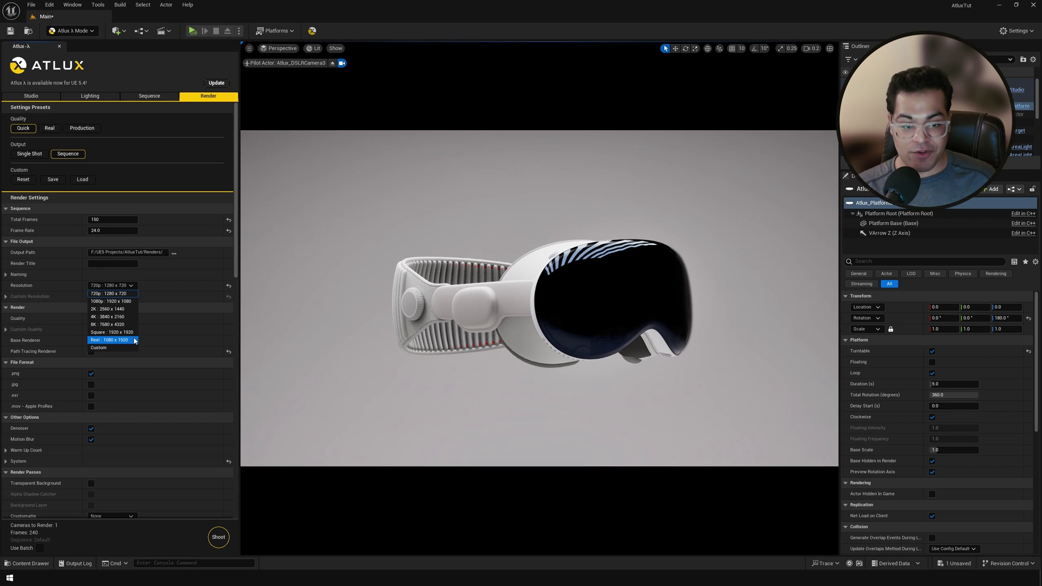
{"action": "left_click", "coordinate": [61, 319]}
{"action": "left_click", "coordinate": [110, 318]}
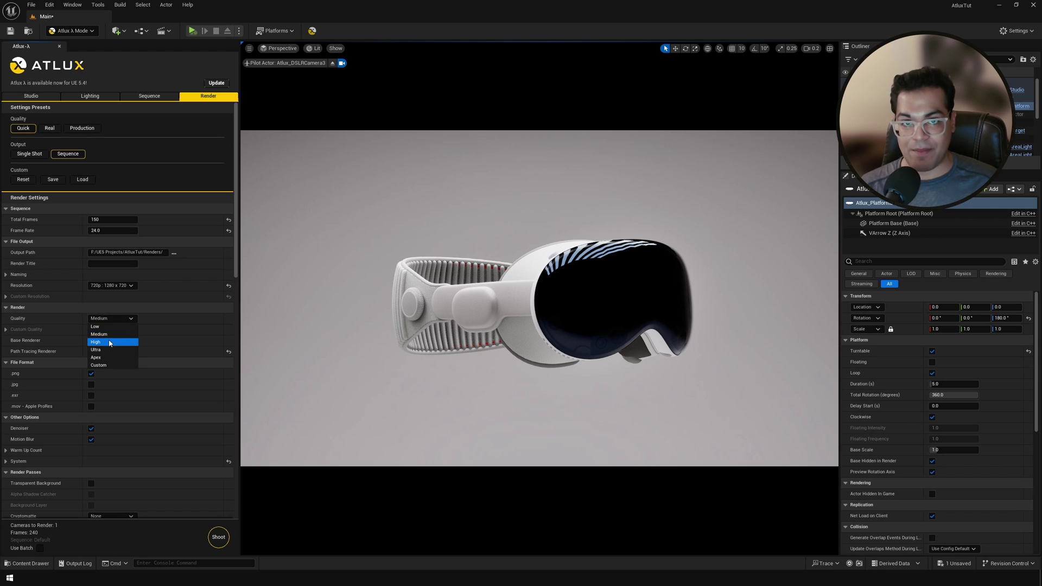
{"action": "left_click", "coordinate": [108, 341]}
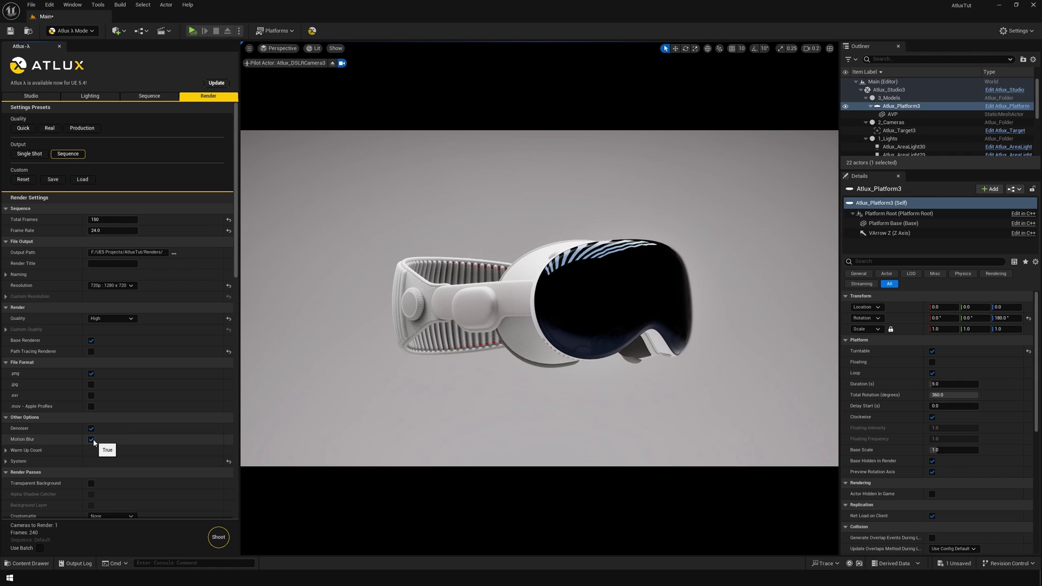
Step: Enable the Transparent Background render pass and acknowledge the compatibility message
{"action": "scroll", "coordinate": [164, 437], "scroll_direction": "down", "scroll_amount": 8}
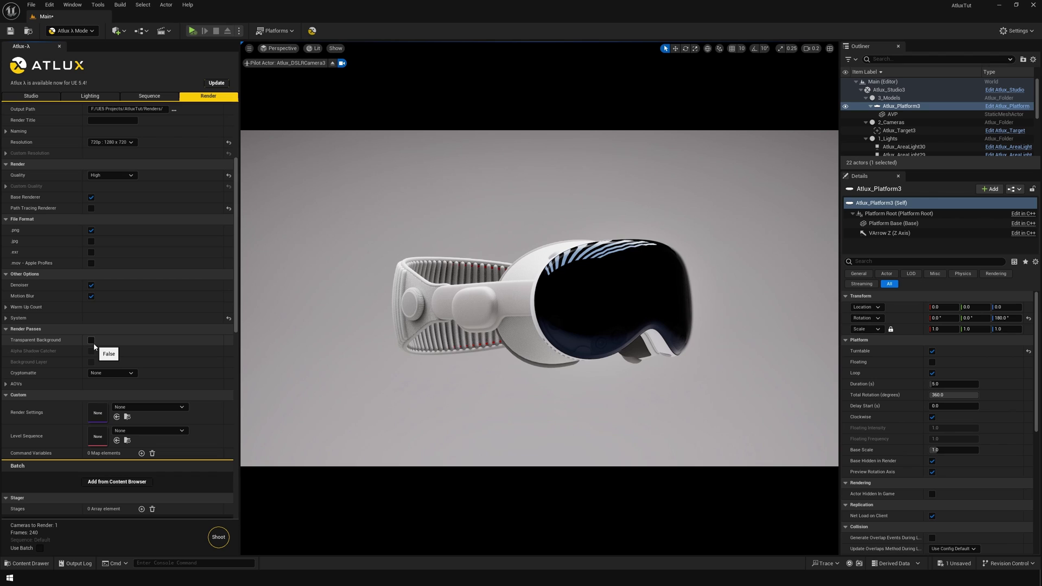
{"action": "left_click", "coordinate": [92, 342]}
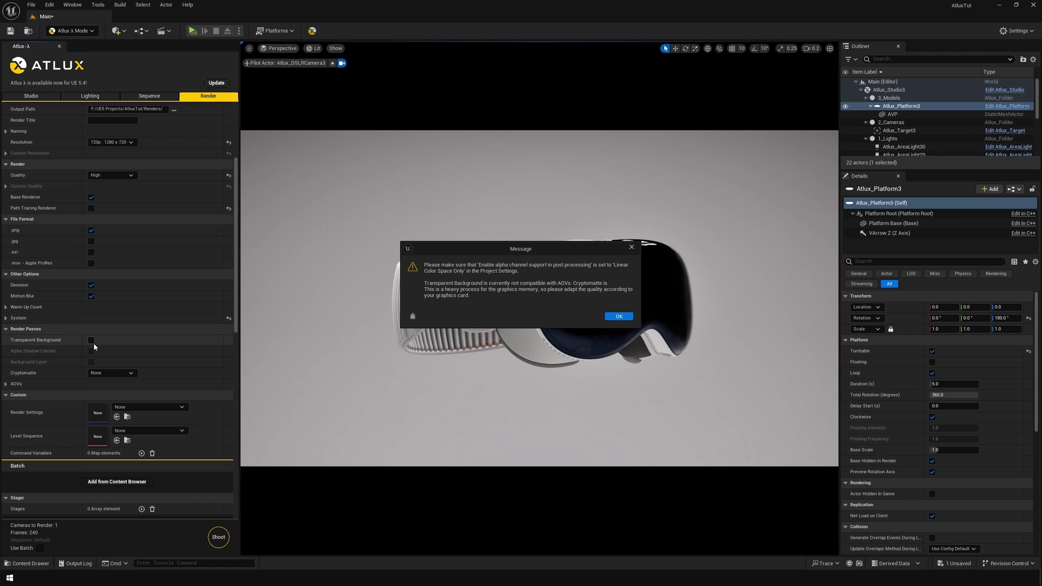
{"action": "key", "text": "Return"}
Step: In the Project Settings, set alpha channel support in post processing to Linear color space only
{"action": "left_click", "coordinate": [49, 4]}
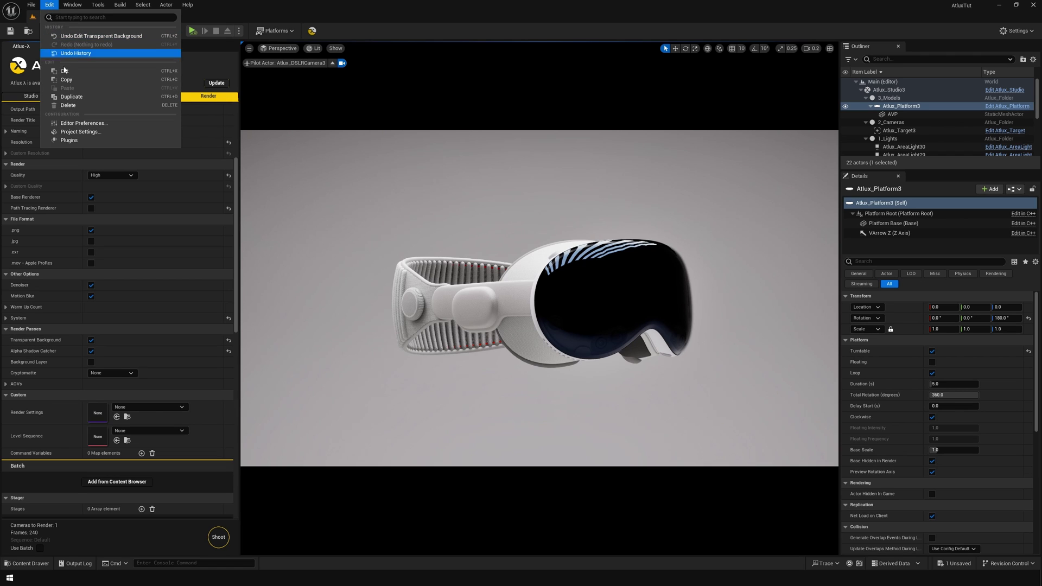
{"action": "left_click", "coordinate": [80, 132]}
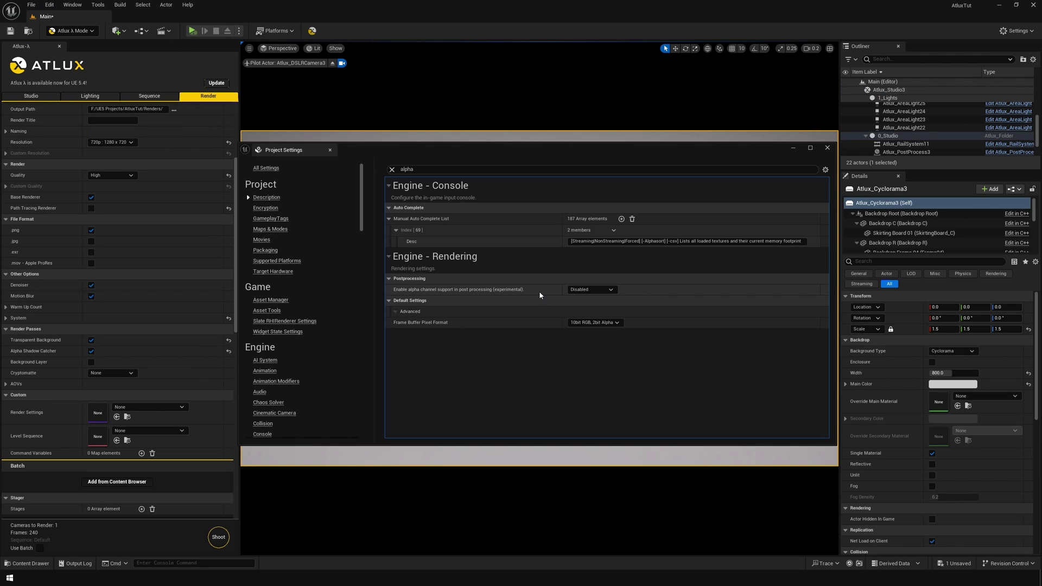
{"action": "left_click", "coordinate": [583, 290]}
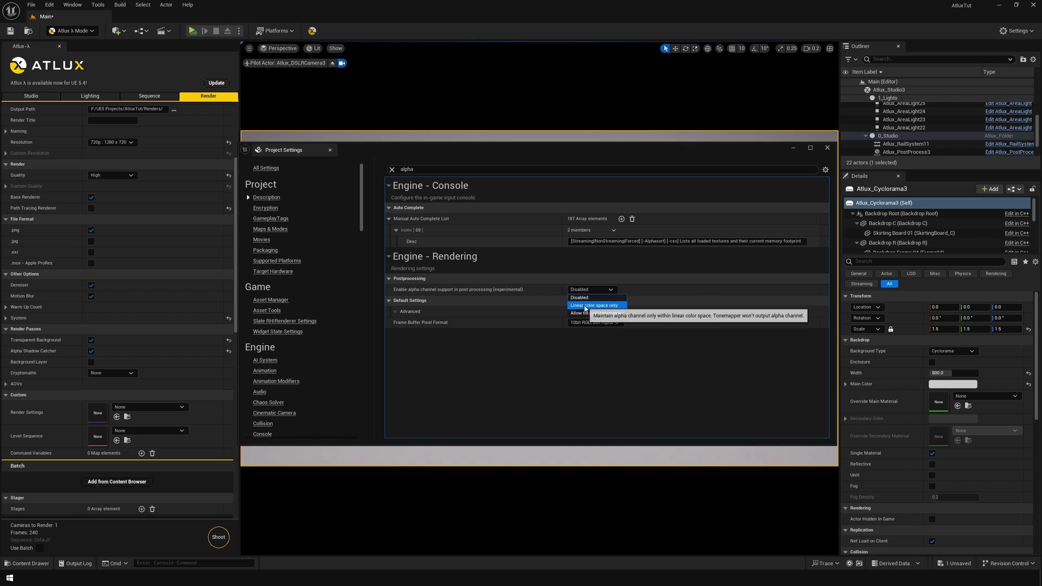
{"action": "left_click", "coordinate": [584, 306]}
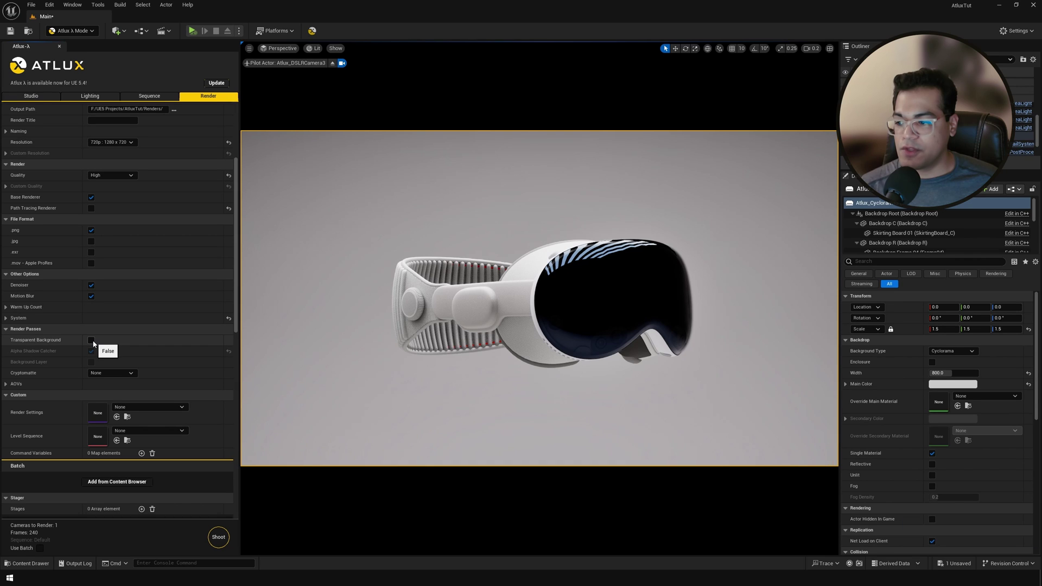
Step: Turn off the Transparent Background render pass and view the Cryptomatte options
{"action": "left_click", "coordinate": [91, 341]}
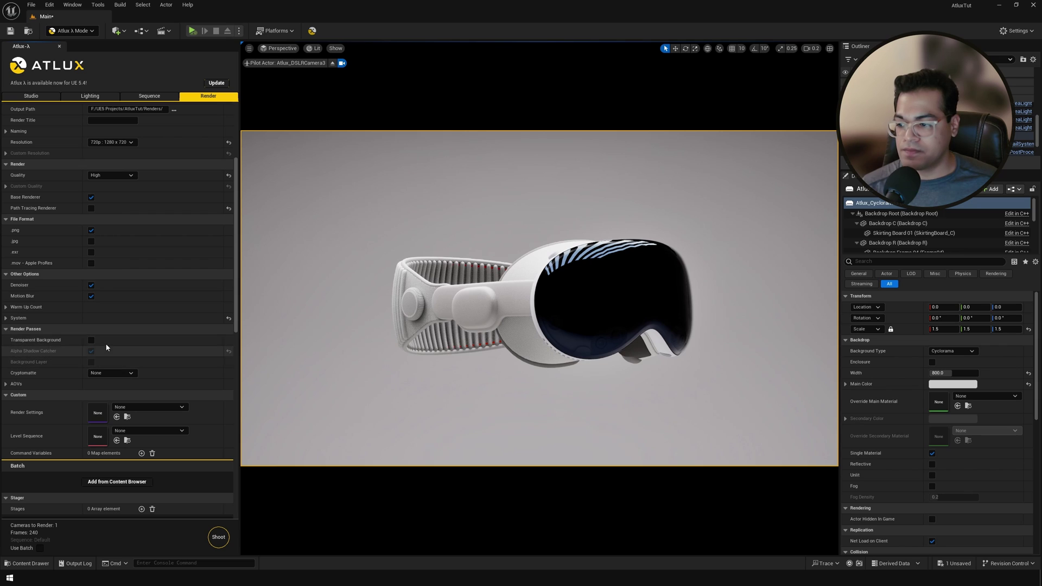
{"action": "left_click", "coordinate": [109, 374]}
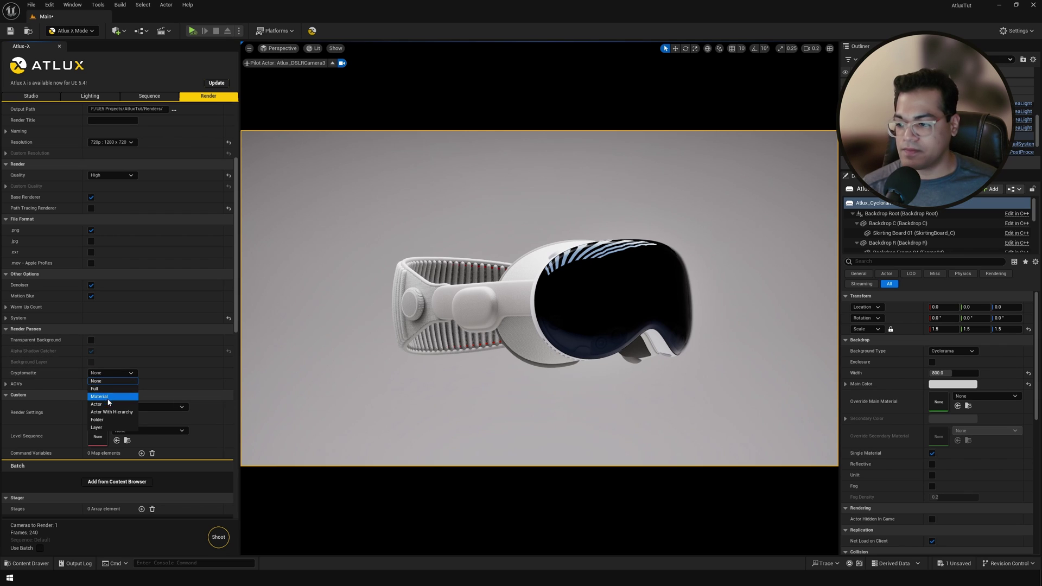
Step: Review the remaining custom, batch and update options and start rendering the sequence
{"action": "scroll", "coordinate": [164, 327], "scroll_direction": "down", "scroll_amount": 10}
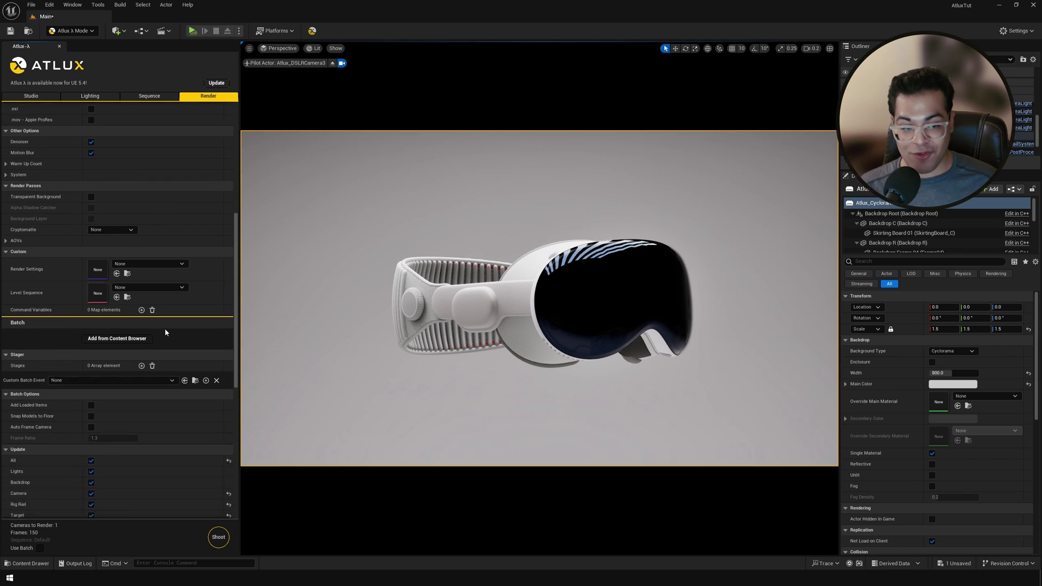
{"action": "scroll", "coordinate": [165, 332], "scroll_direction": "down", "scroll_amount": 2}
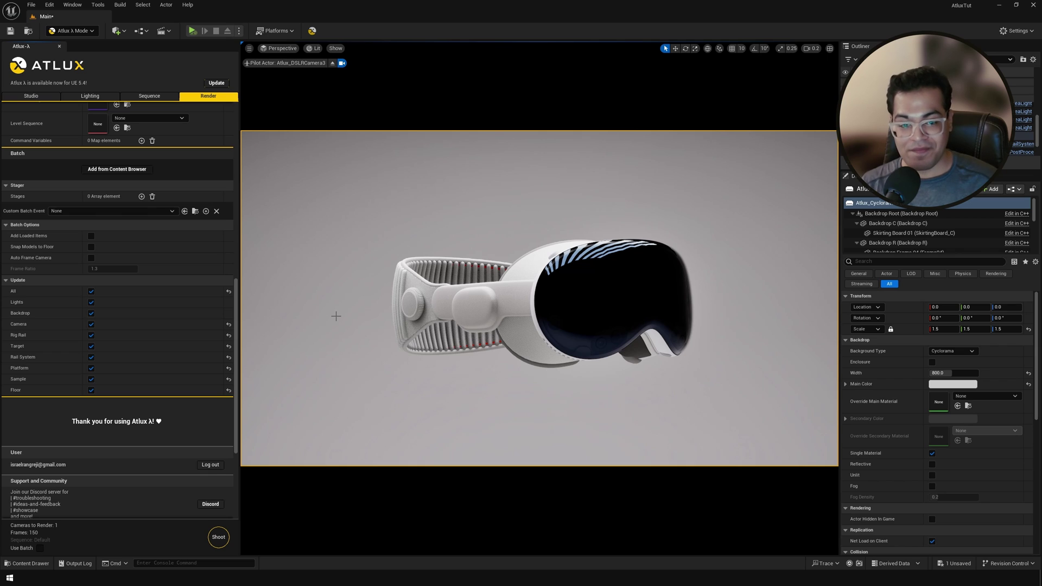
{"action": "left_click", "coordinate": [220, 538]}
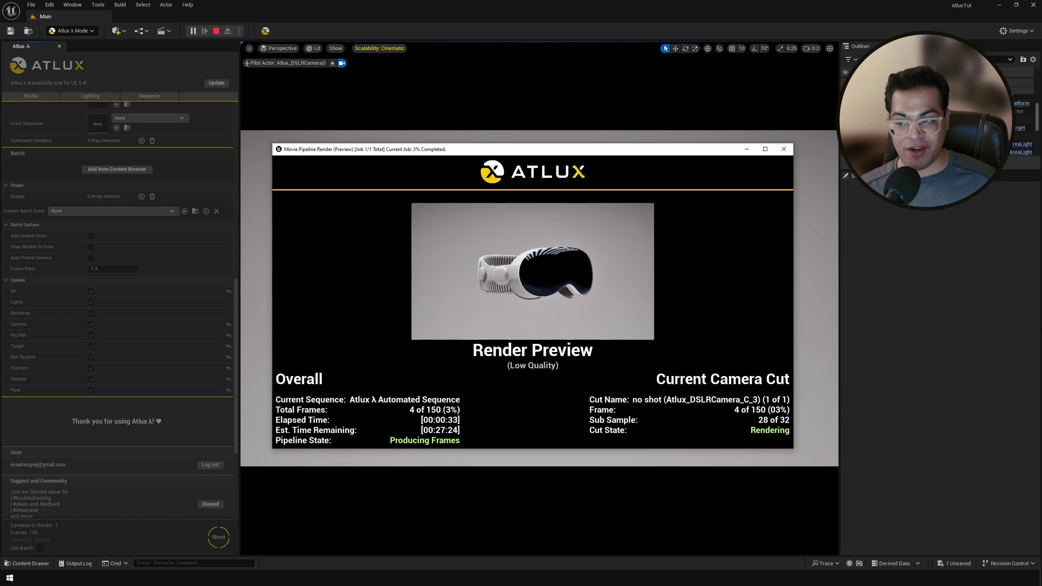